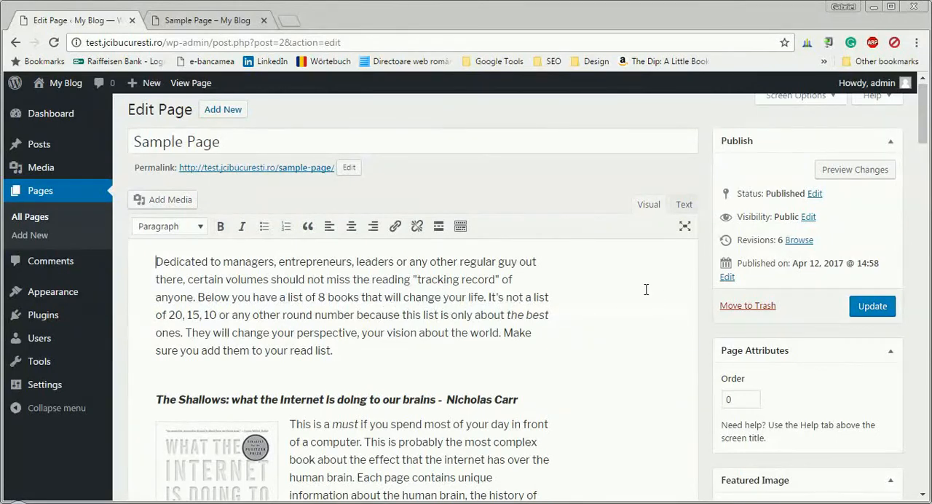
Look through the book headings and sections of Sample Page in the editor and on the published page.
{"action": "scroll", "coordinate": [555, 332], "scroll_direction": "down", "scroll_amount": 10}
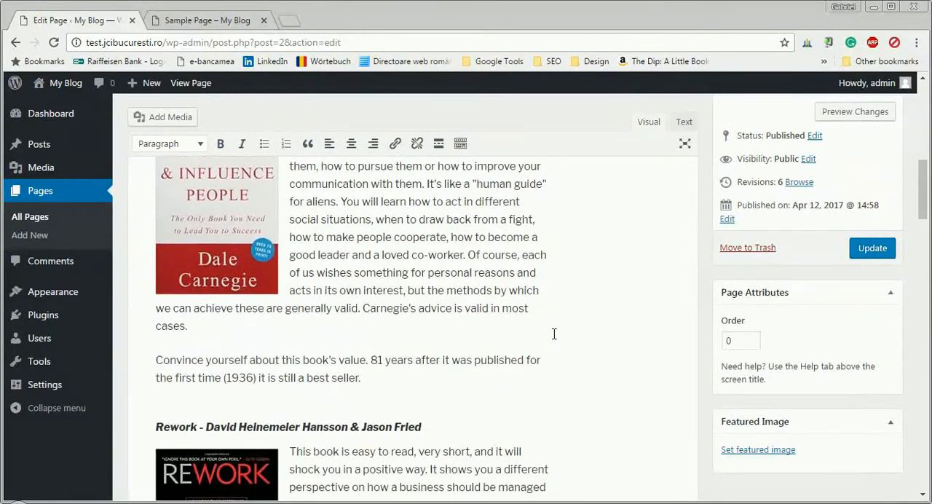
{"action": "scroll", "coordinate": [553, 334], "scroll_direction": "down", "scroll_amount": 2}
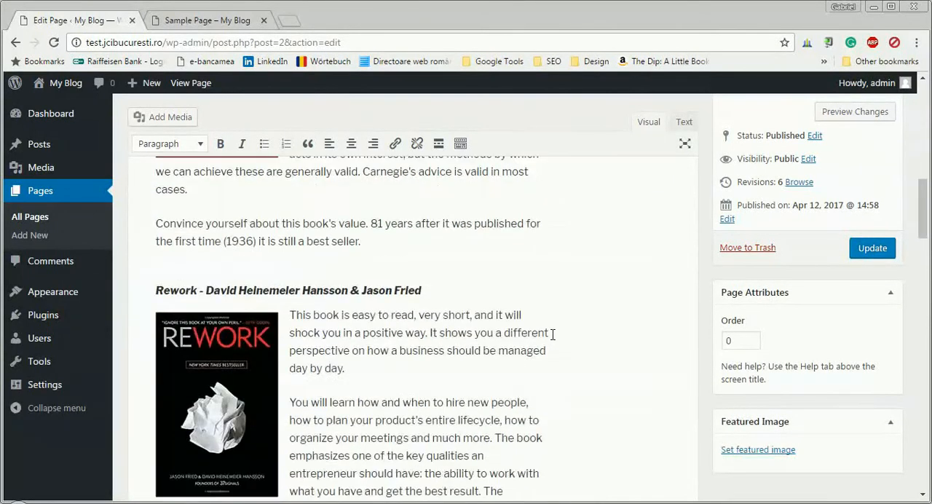
{"action": "scroll", "coordinate": [553, 333], "scroll_direction": "down", "scroll_amount": 4}
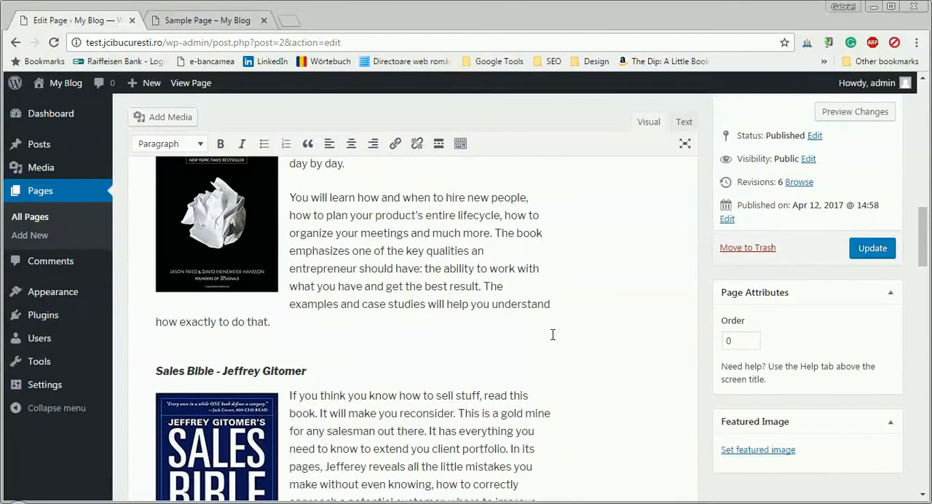
{"action": "scroll", "coordinate": [552, 332], "scroll_direction": "down", "scroll_amount": 3}
{"action": "left_click", "coordinate": [233, 24]}
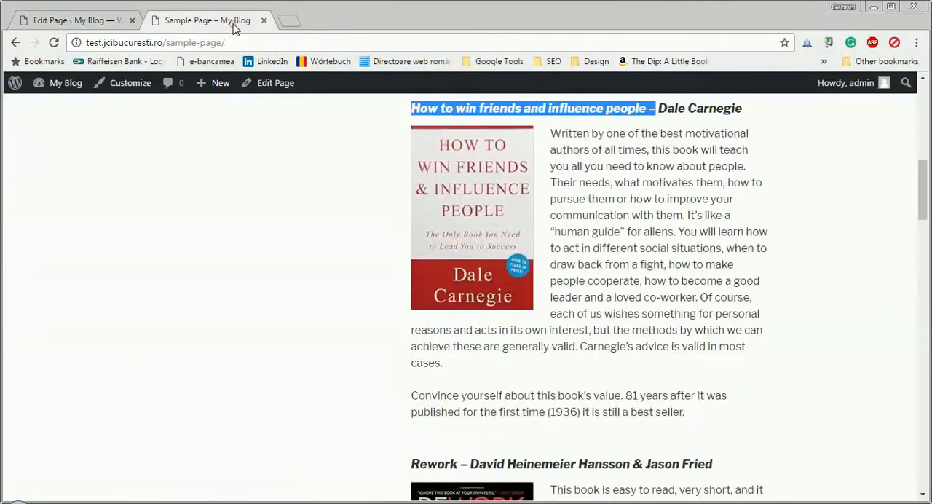
{"action": "scroll", "coordinate": [551, 289], "scroll_direction": "up", "scroll_amount": 7}
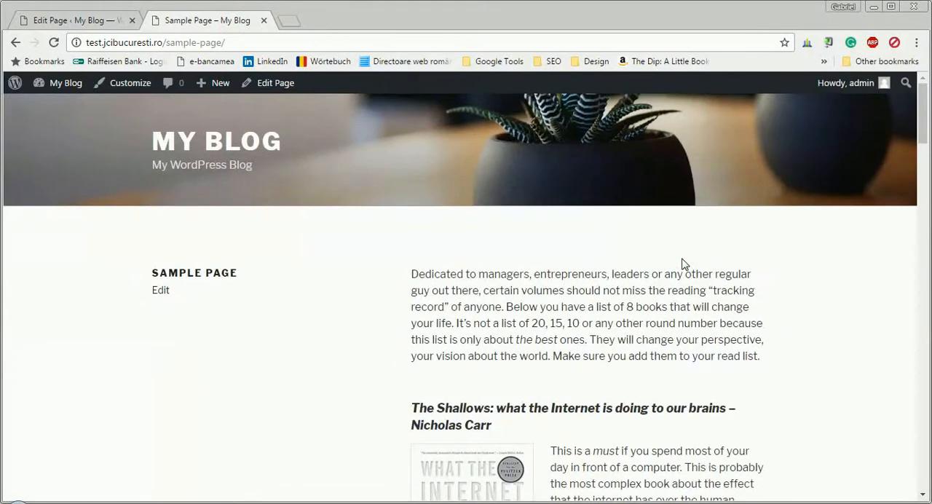
{"action": "scroll", "coordinate": [671, 322], "scroll_direction": "down", "scroll_amount": 4}
{"action": "scroll", "coordinate": [666, 333], "scroll_direction": "up", "scroll_amount": 4}
{"action": "scroll", "coordinate": [401, 388], "scroll_direction": "down", "scroll_amount": 2}
{"action": "scroll", "coordinate": [400, 385], "scroll_direction": "down", "scroll_amount": 10}
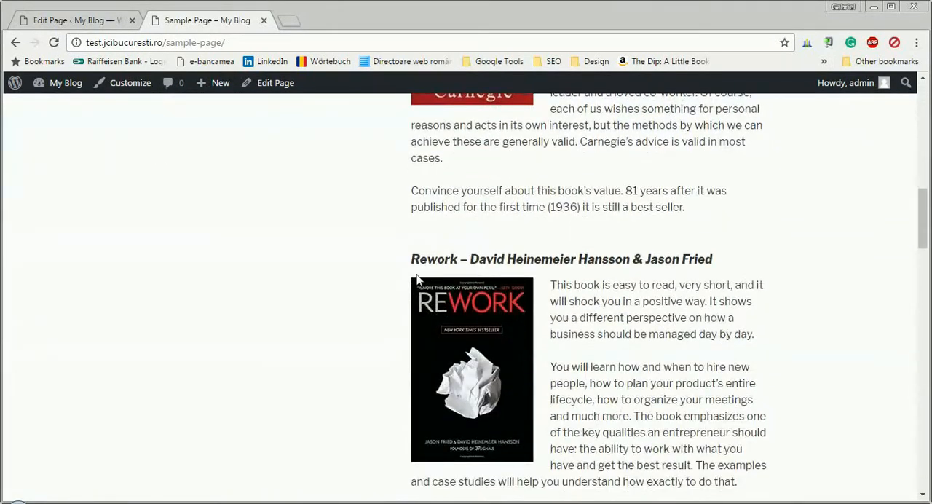
{"action": "scroll", "coordinate": [601, 362], "scroll_direction": "down", "scroll_amount": 8}
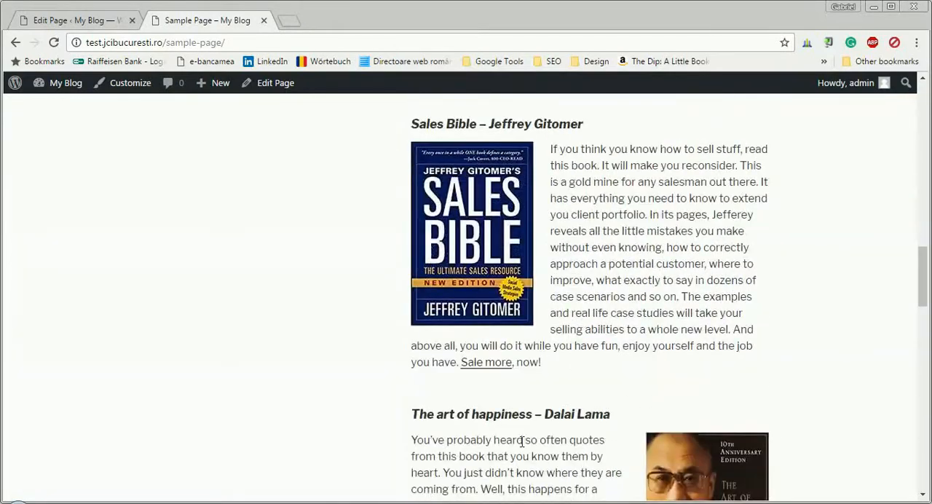
{"action": "scroll", "coordinate": [410, 366], "scroll_direction": "up", "scroll_amount": 20}
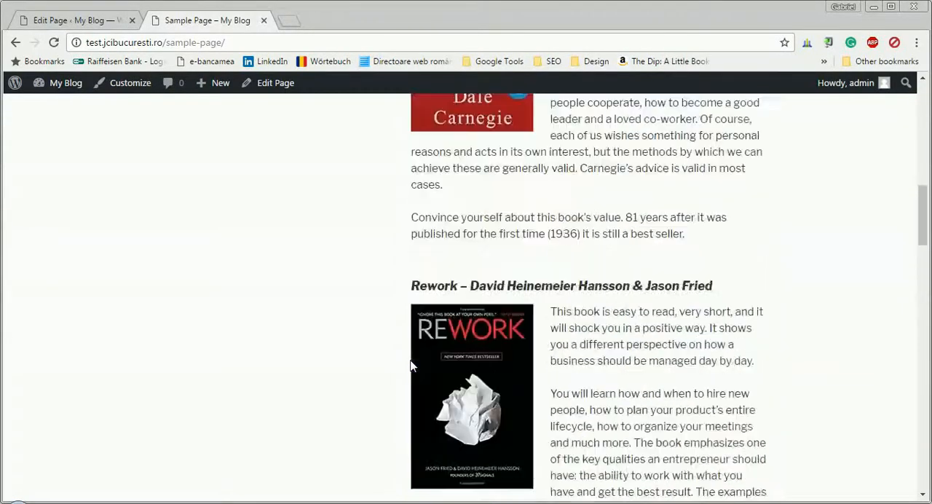
{"action": "scroll", "coordinate": [410, 366], "scroll_direction": "down", "scroll_amount": 3}
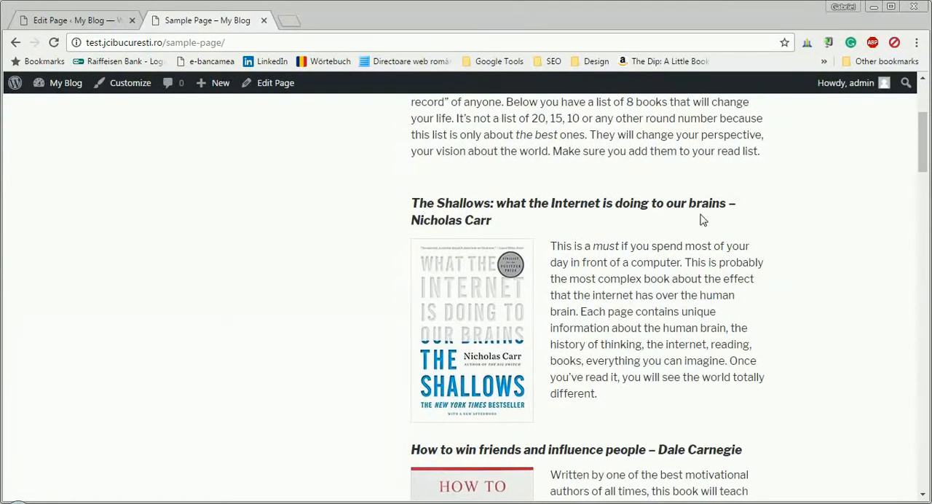
{"action": "scroll", "coordinate": [697, 229], "scroll_direction": "down", "scroll_amount": 3}
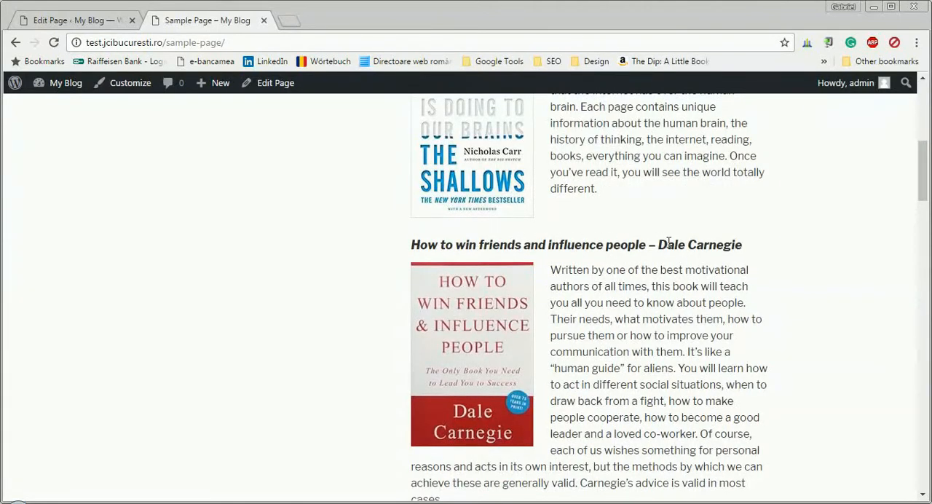
{"action": "scroll", "coordinate": [669, 243], "scroll_direction": "down", "scroll_amount": 4}
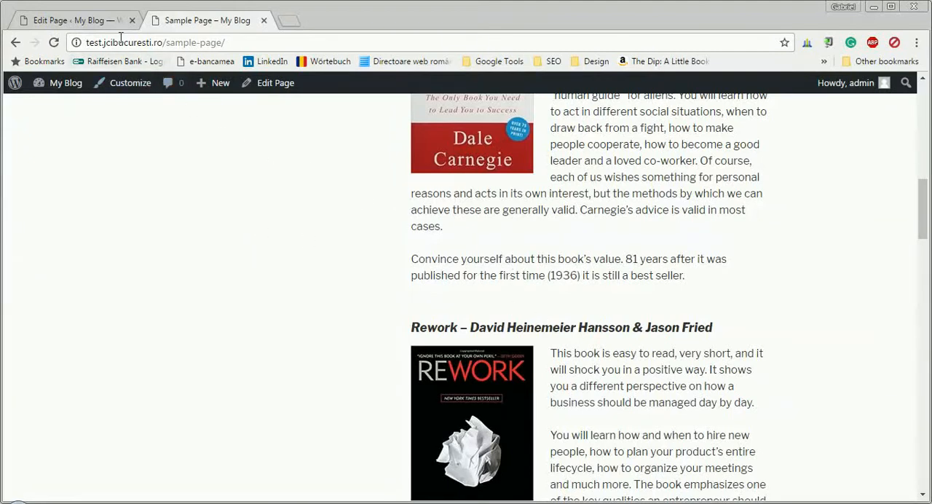
Show Sample Page's HTML source and insert a blank line above the "How to win friends and influence people" heading.
{"action": "left_click", "coordinate": [94, 22]}
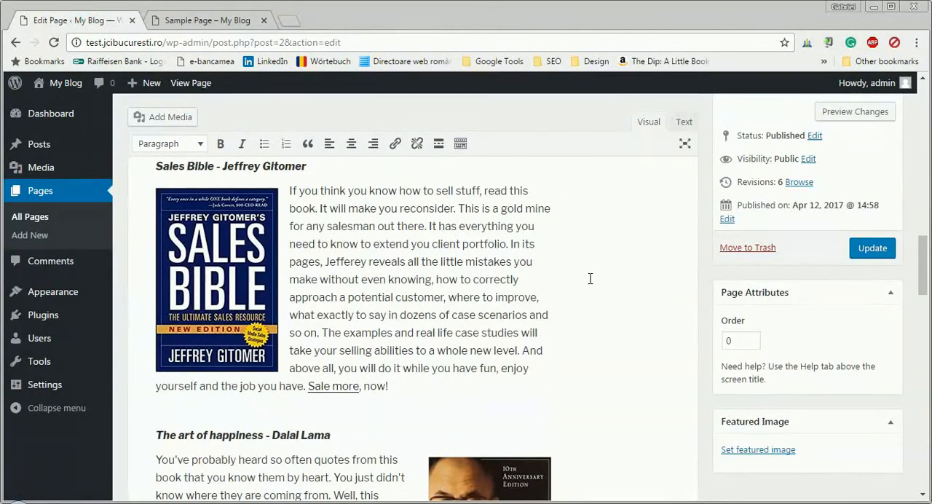
{"action": "left_click", "coordinate": [683, 123]}
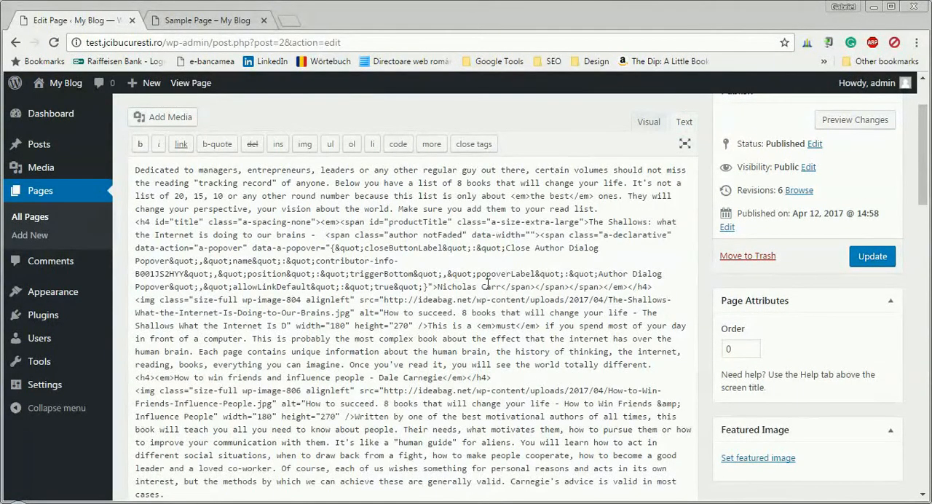
{"action": "scroll", "coordinate": [509, 299], "scroll_direction": "up", "scroll_amount": 2}
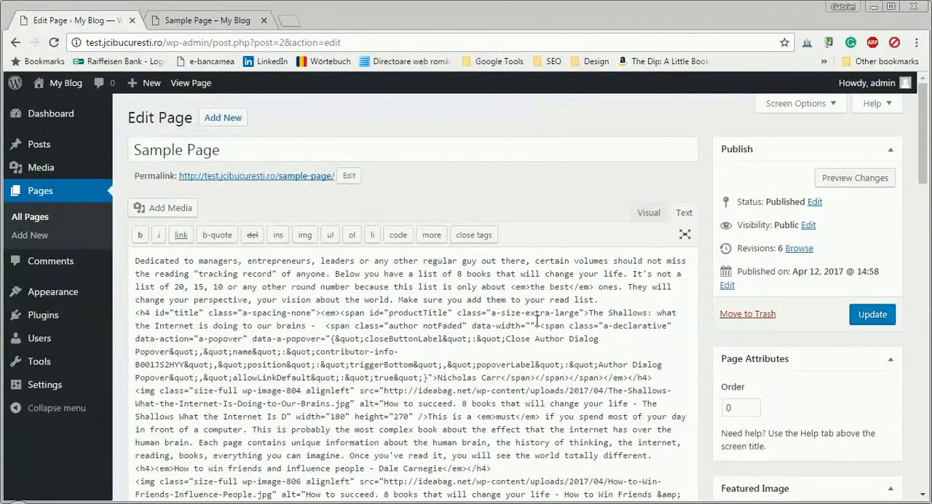
{"action": "scroll", "coordinate": [537, 321], "scroll_direction": "down", "scroll_amount": 1}
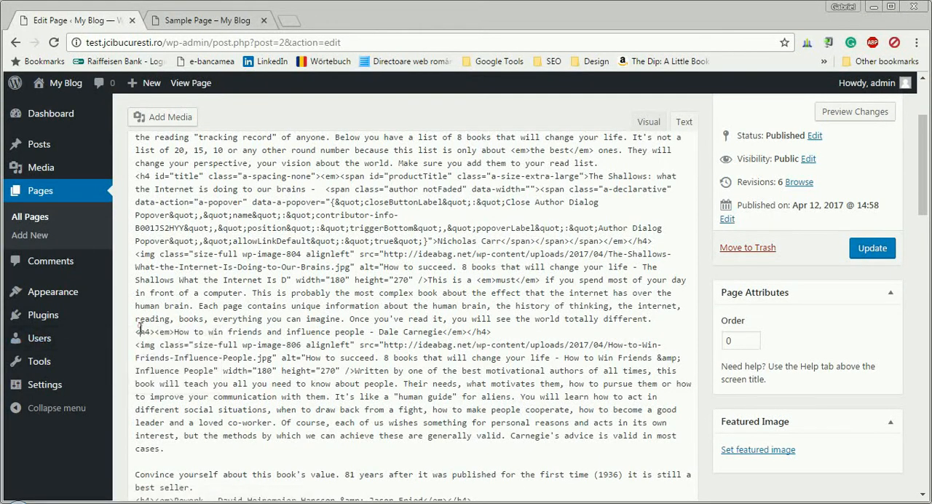
{"action": "scroll", "coordinate": [211, 331], "scroll_direction": "down", "scroll_amount": 3}
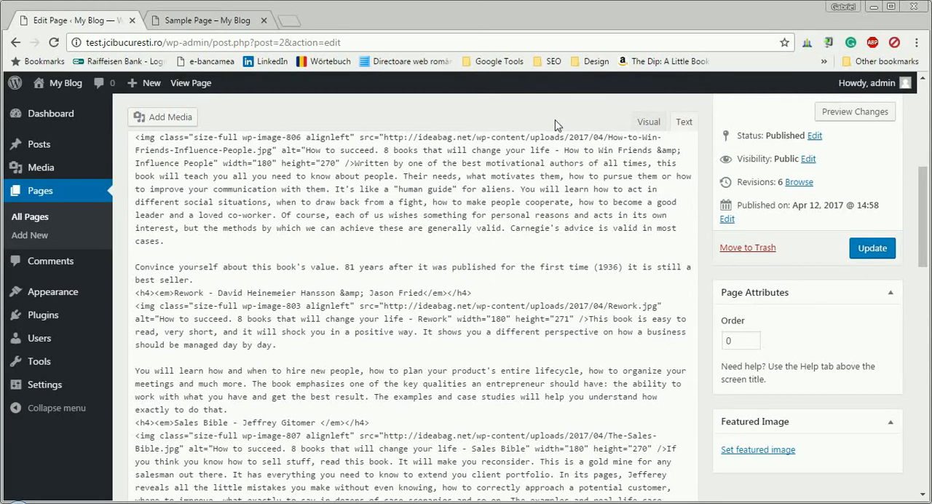
{"action": "scroll", "coordinate": [443, 236], "scroll_direction": "up", "scroll_amount": 3}
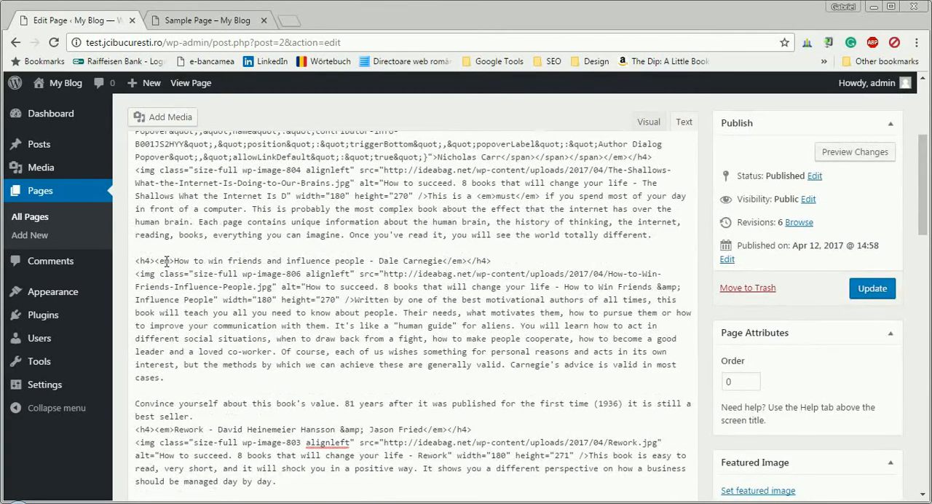
{"action": "scroll", "coordinate": [288, 237], "scroll_direction": "up", "scroll_amount": 3}
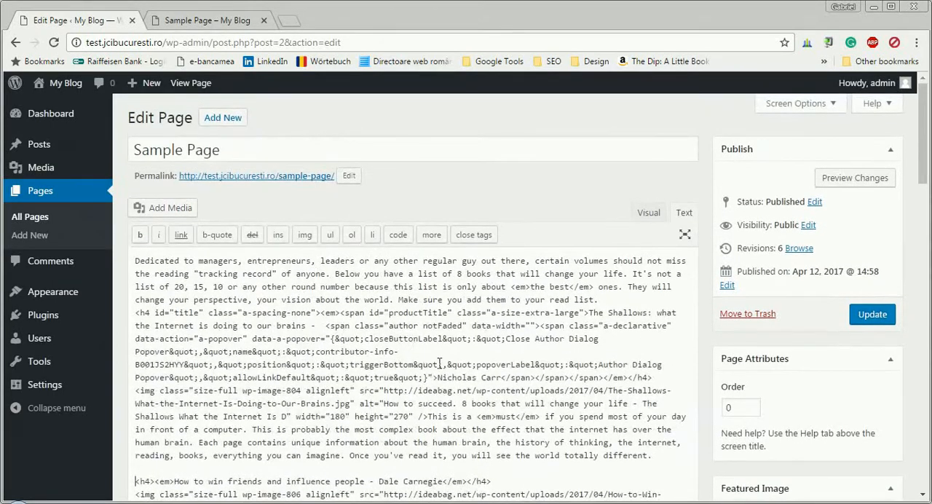
Add the anchor <a name="book1"></a> on its own line above the "The Shallows" heading, after a blank line.
{"action": "scroll", "coordinate": [451, 349], "scroll_direction": "down", "scroll_amount": 1}
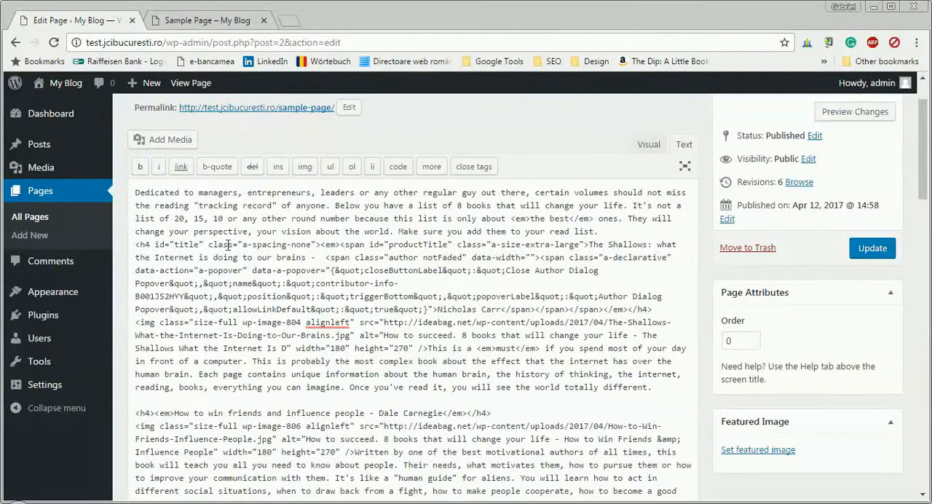
{"action": "left_click", "coordinate": [135, 245]}
{"action": "key", "text": "Return"}
{"action": "key", "text": "Return"}
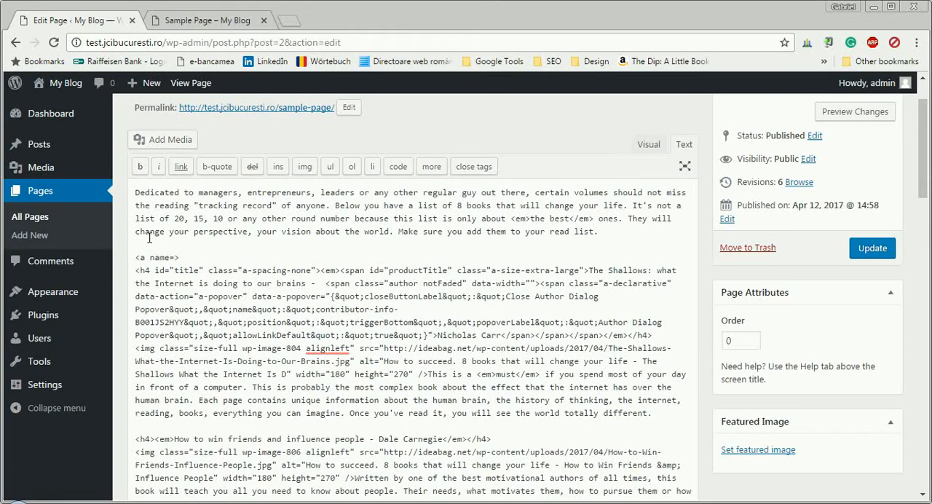
{"action": "type", "text": "ook1"}
Add id="book2" to the h4 tag of the "How to win friends and influence people" heading.
{"action": "left_click", "coordinate": [149, 438]}
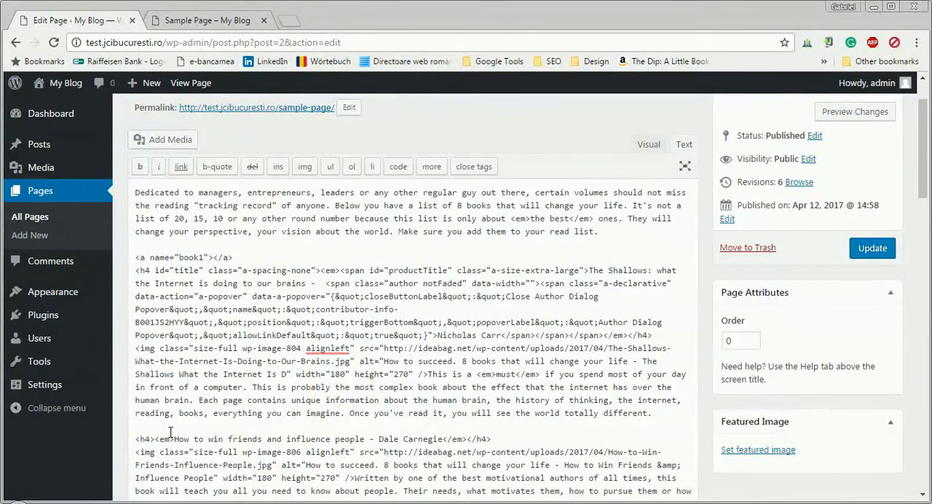
{"action": "type", "text": "id="}
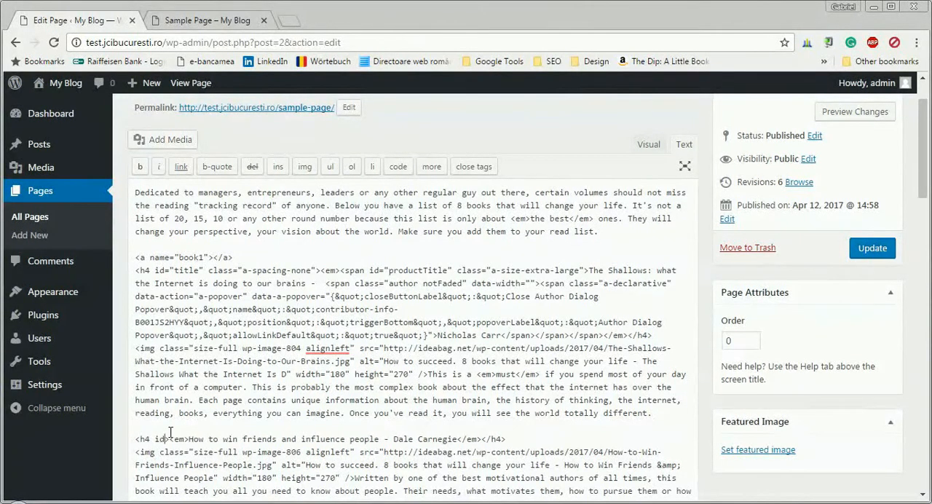
{"action": "type", "text": "\"\""}
{"action": "key", "text": "Left"}
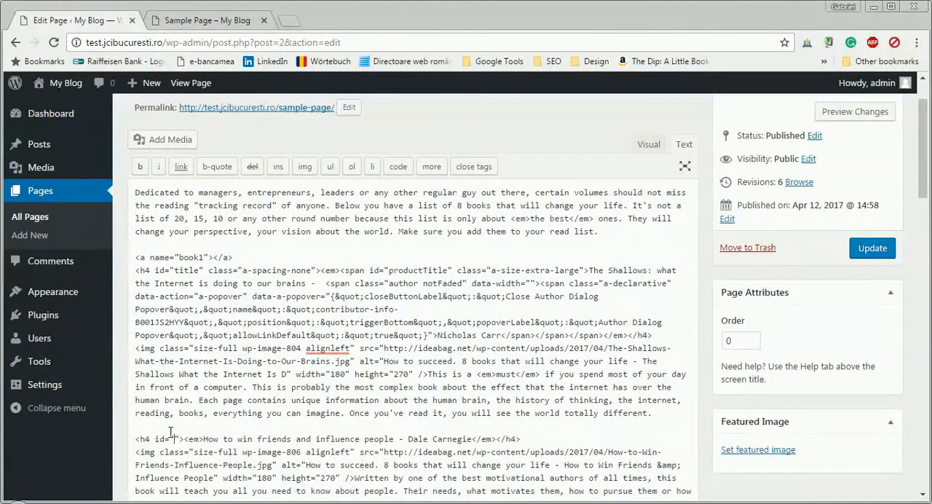
{"action": "type", "text": "book2"}
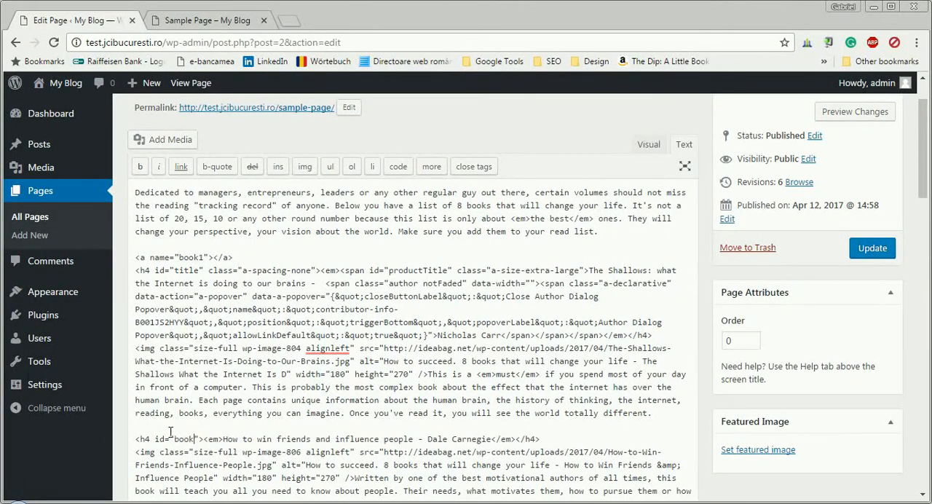
Insert two blank lines above the "Rework" heading and add id="book3" to its h4 tag.
{"action": "scroll", "coordinate": [201, 417], "scroll_direction": "down", "scroll_amount": 1}
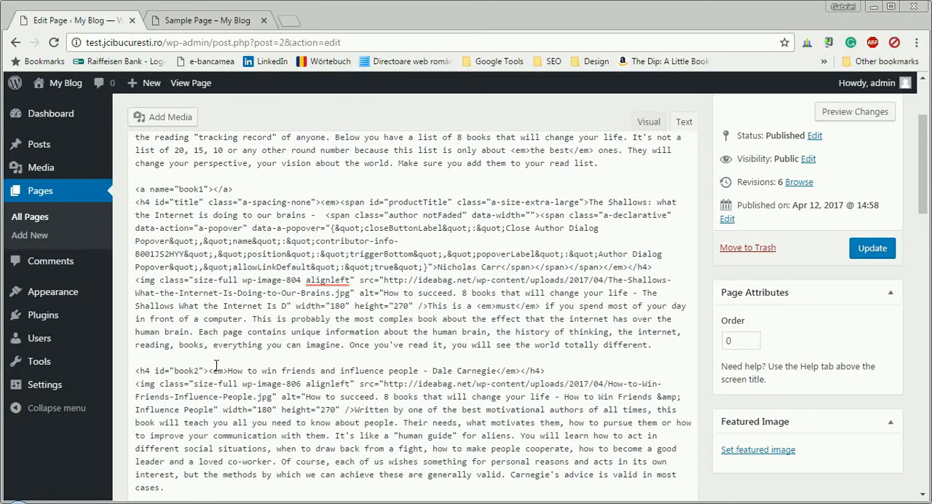
{"action": "scroll", "coordinate": [216, 366], "scroll_direction": "down", "scroll_amount": 2}
{"action": "scroll", "coordinate": [216, 371], "scroll_direction": "down", "scroll_amount": 1}
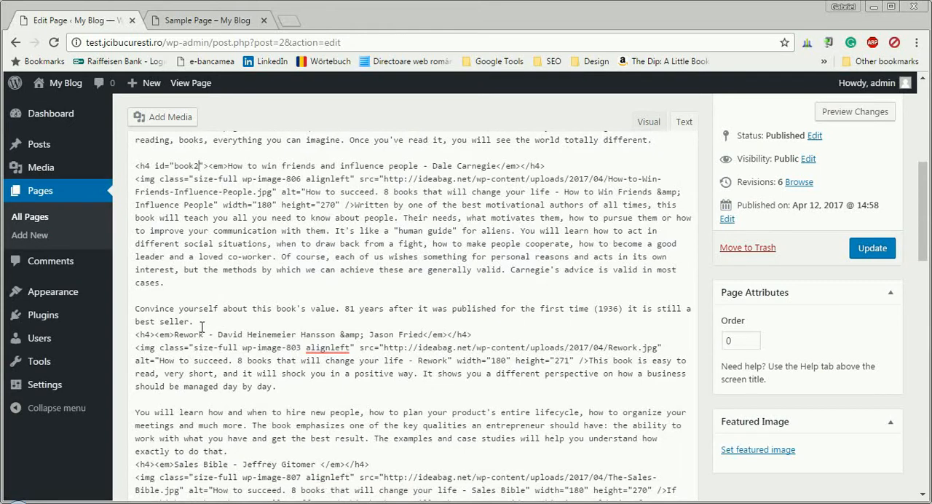
{"action": "key", "text": "Return"}
{"action": "key", "text": "Return"}
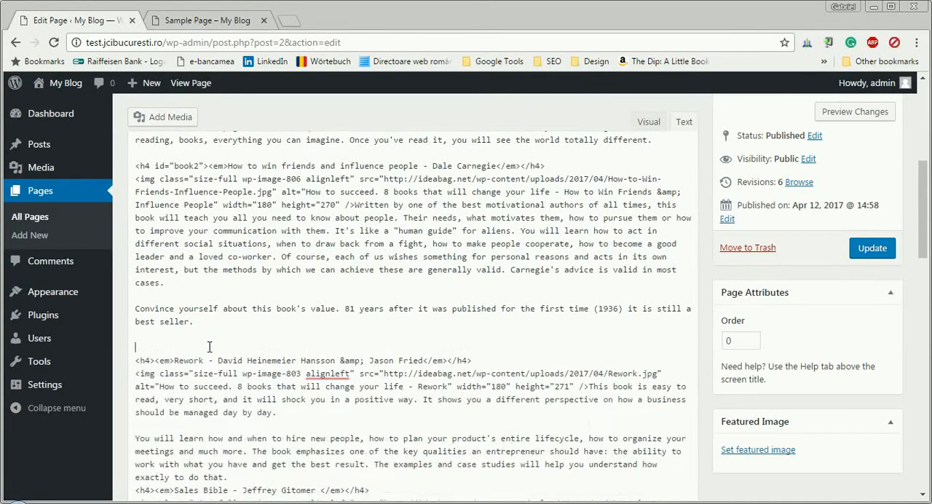
{"action": "left_click", "coordinate": [153, 359]}
{"action": "type", "text": "id="}
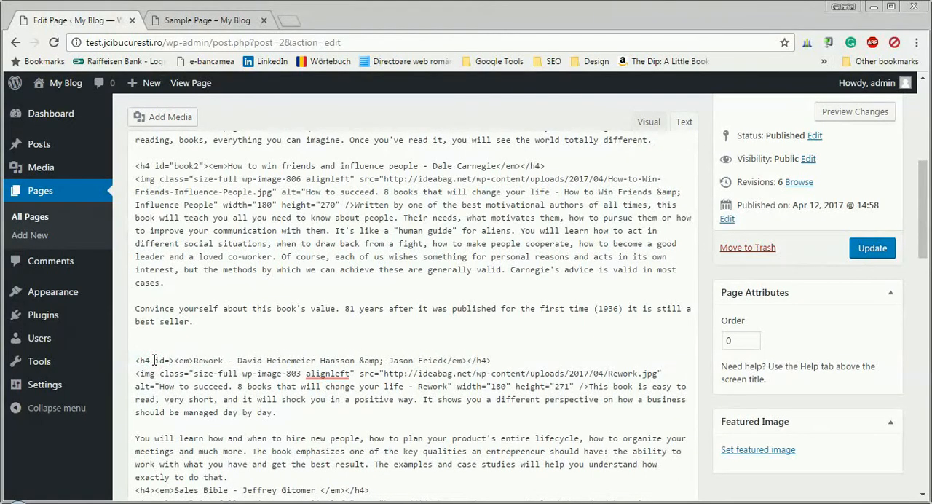
{"action": "type", "text": "\"\""}
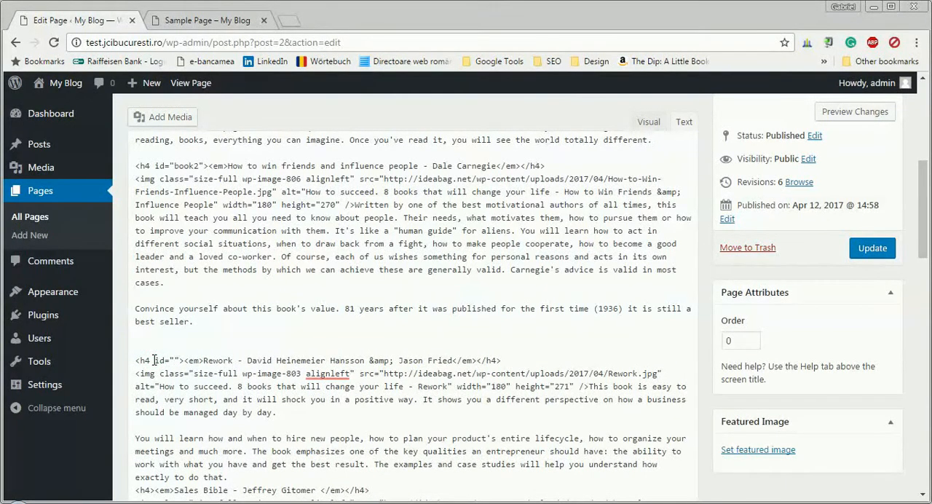
{"action": "type", "text": "book"}
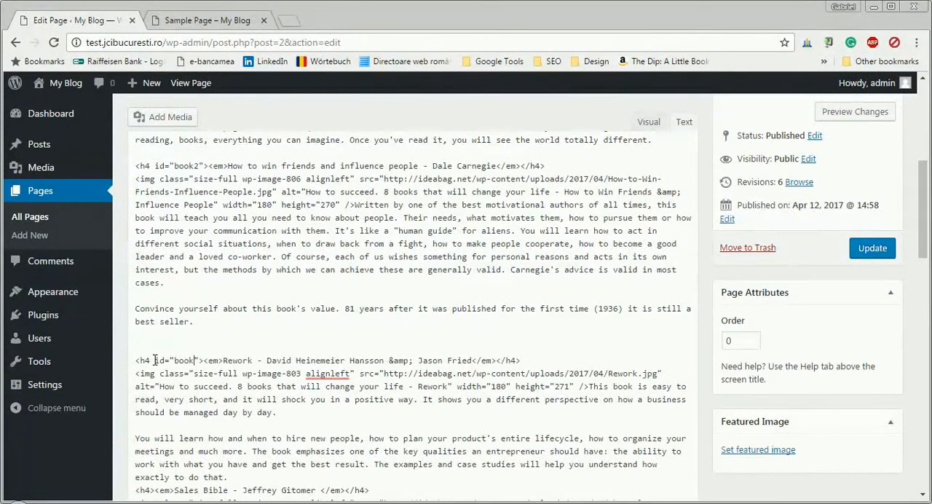
{"action": "type", "text": "3"}
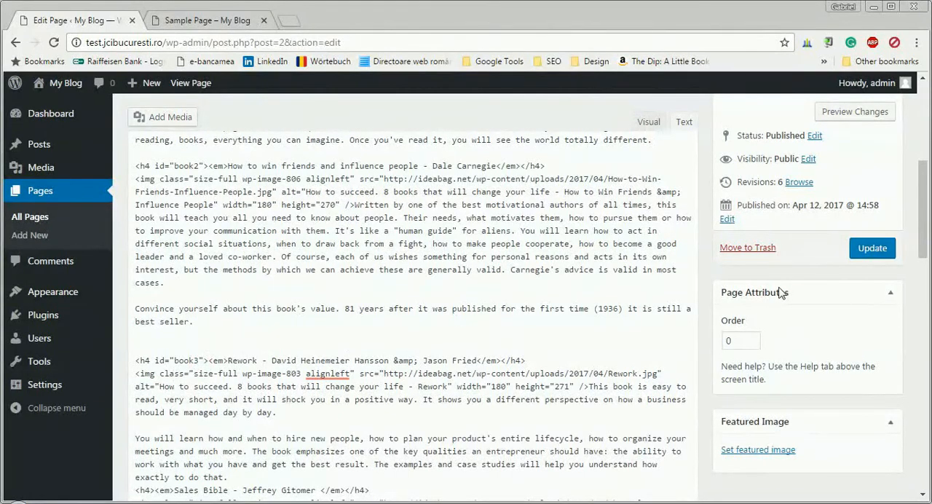
Update the page, reload the published Sample Page and check its book sections.
{"action": "left_click", "coordinate": [872, 248]}
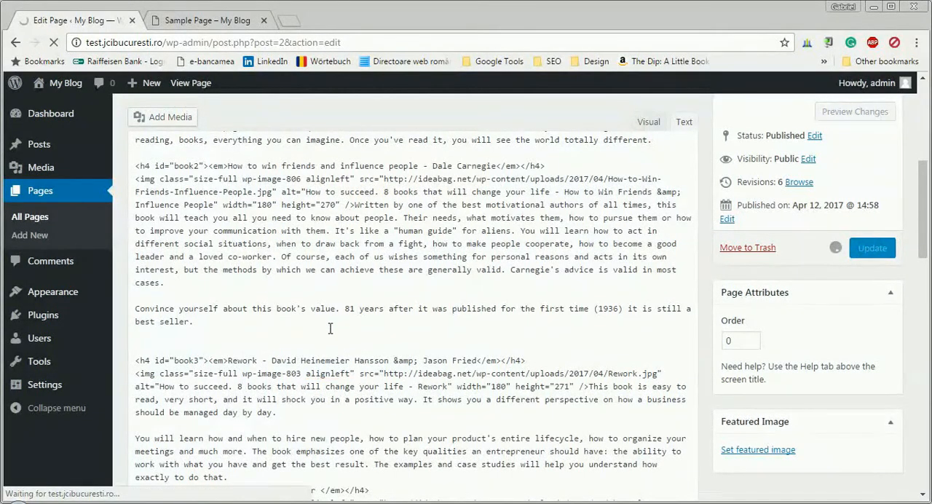
{"action": "left_click", "coordinate": [207, 20]}
{"action": "left_click", "coordinate": [54, 42]}
{"action": "scroll", "coordinate": [313, 281], "scroll_direction": "up", "scroll_amount": 8}
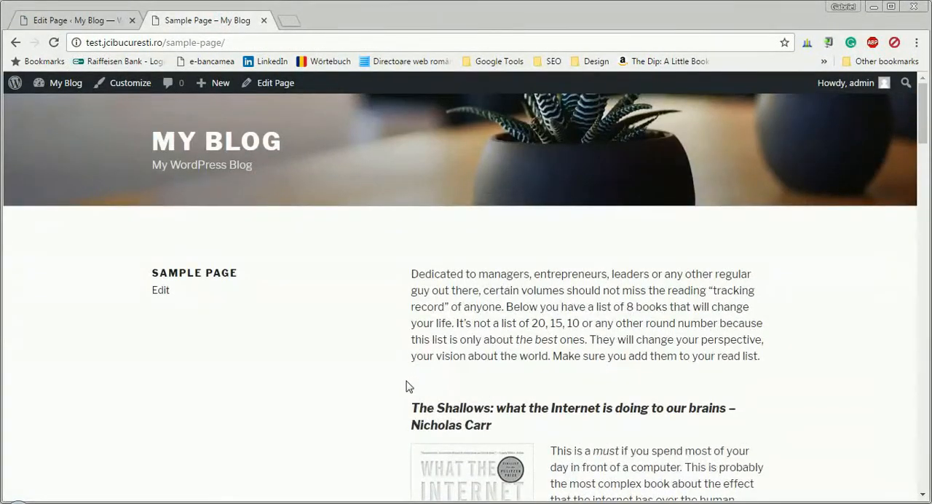
{"action": "left_click", "coordinate": [54, 43]}
{"action": "scroll", "coordinate": [577, 304], "scroll_direction": "down", "scroll_amount": 1}
{"action": "scroll", "coordinate": [577, 305], "scroll_direction": "down", "scroll_amount": 6}
{"action": "scroll", "coordinate": [576, 303], "scroll_direction": "up", "scroll_amount": 7}
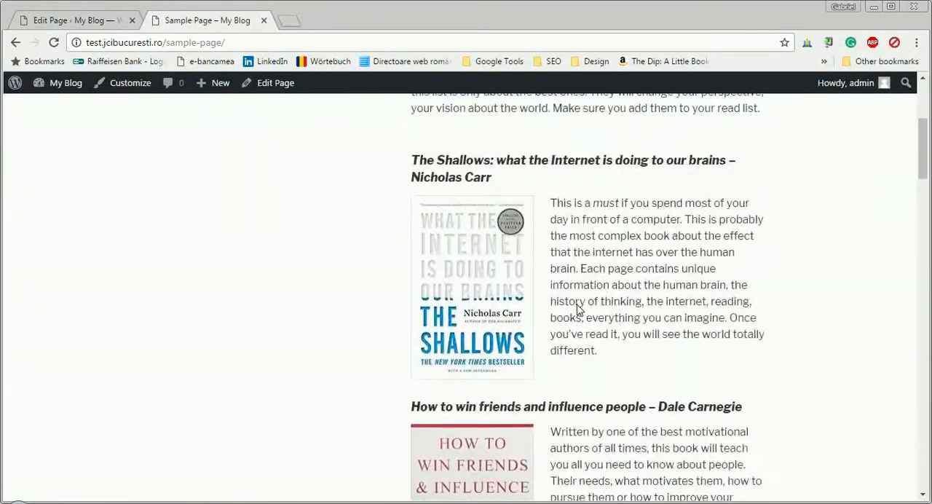
Open the menu editor of the WordPress admin and create a new menu named "Menu".
{"action": "left_click", "coordinate": [99, 25]}
{"action": "scroll", "coordinate": [162, 312], "scroll_direction": "down", "scroll_amount": 3}
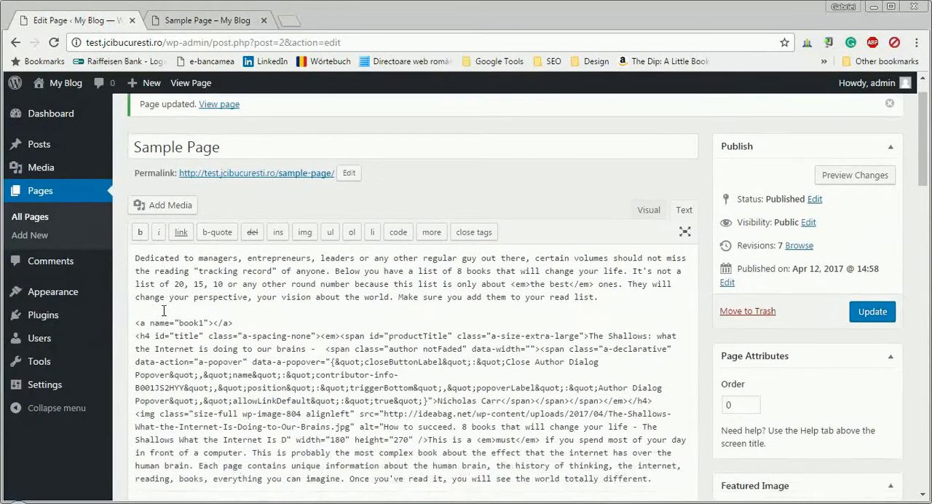
{"action": "mouse_move", "coordinate": [54, 302]}
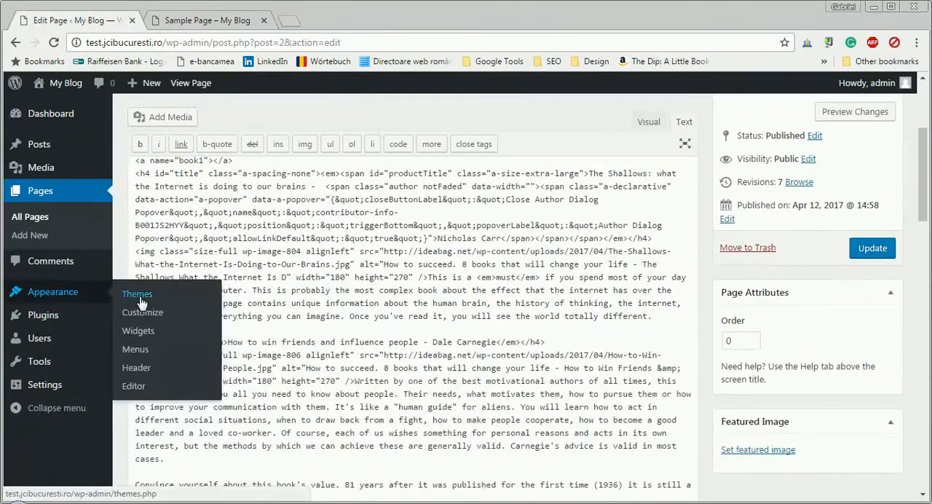
{"action": "left_click", "coordinate": [147, 348]}
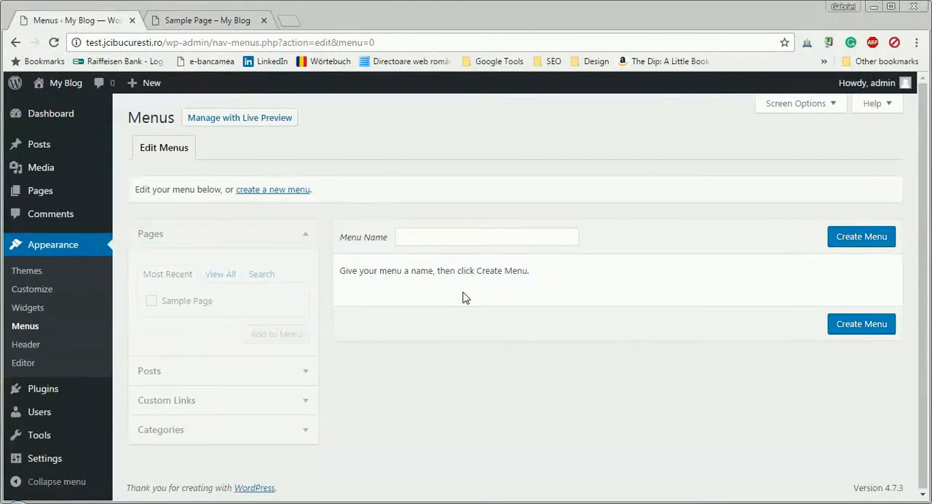
{"action": "left_click", "coordinate": [431, 236]}
{"action": "type", "text": "Menu"}
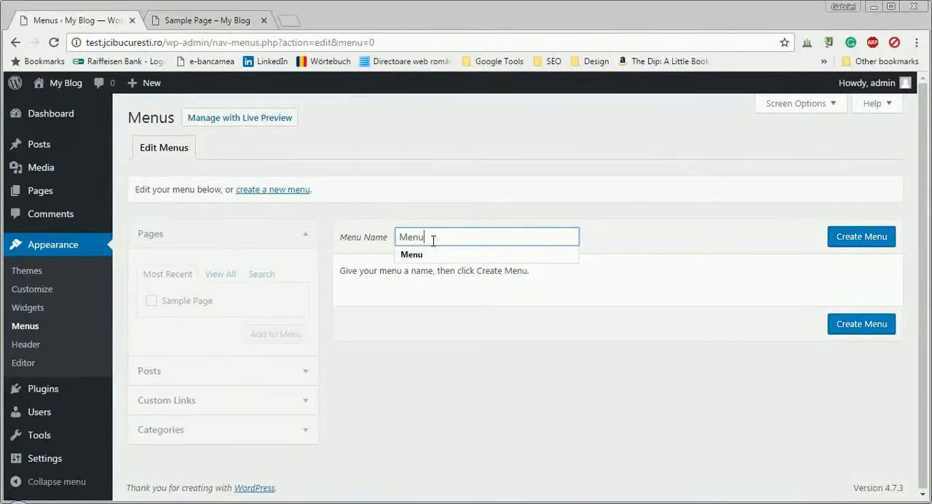
{"action": "key", "text": "Return"}
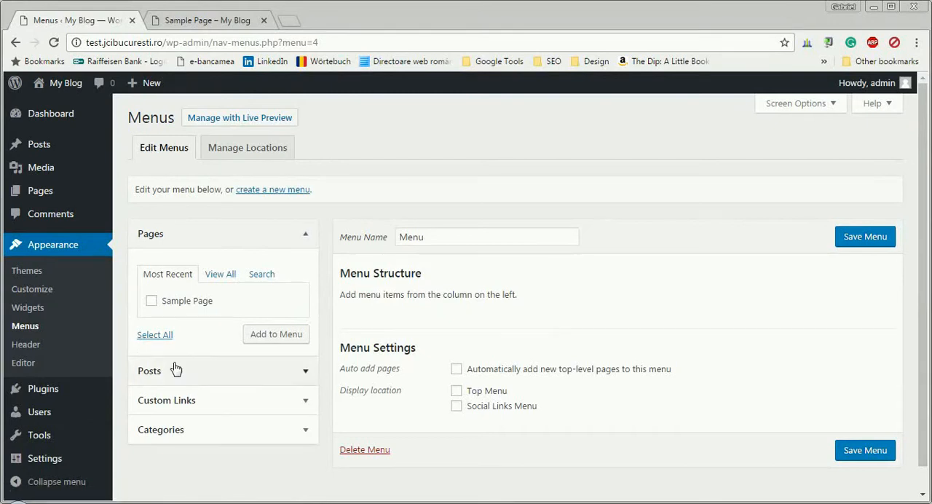
Add a custom link with URL #book1 and link text "Book no.1" to the menu.
{"action": "left_click", "coordinate": [271, 401]}
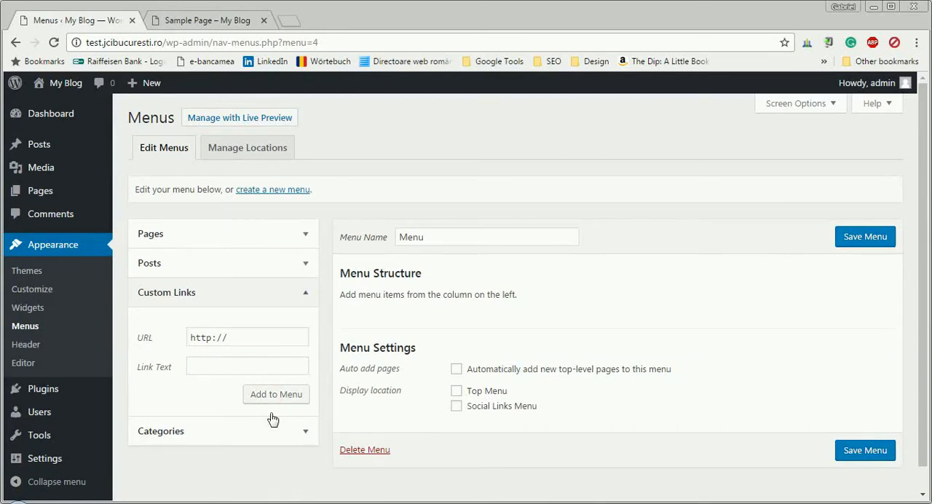
{"action": "left_click", "coordinate": [234, 340]}
{"action": "key", "text": "BackSpace"}
{"action": "key", "text": "BackSpace"}
{"action": "key", "text": "BackSpace"}
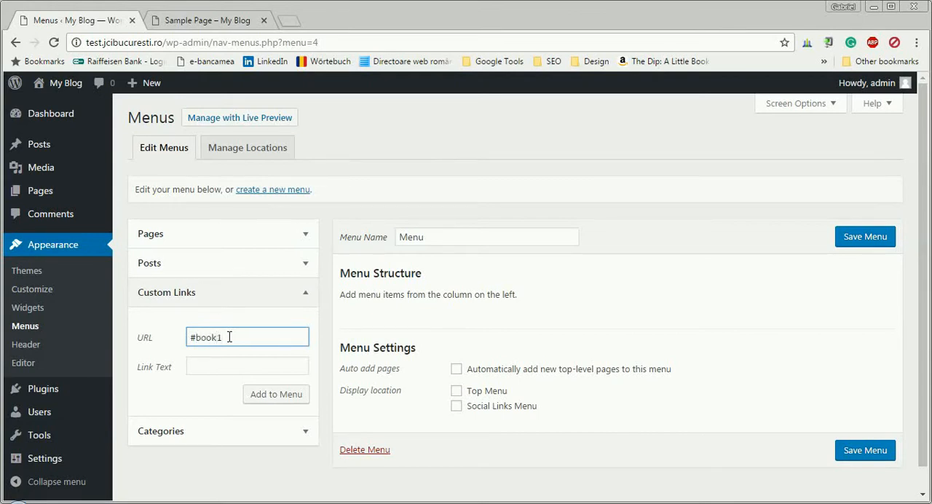
{"action": "left_click", "coordinate": [202, 368]}
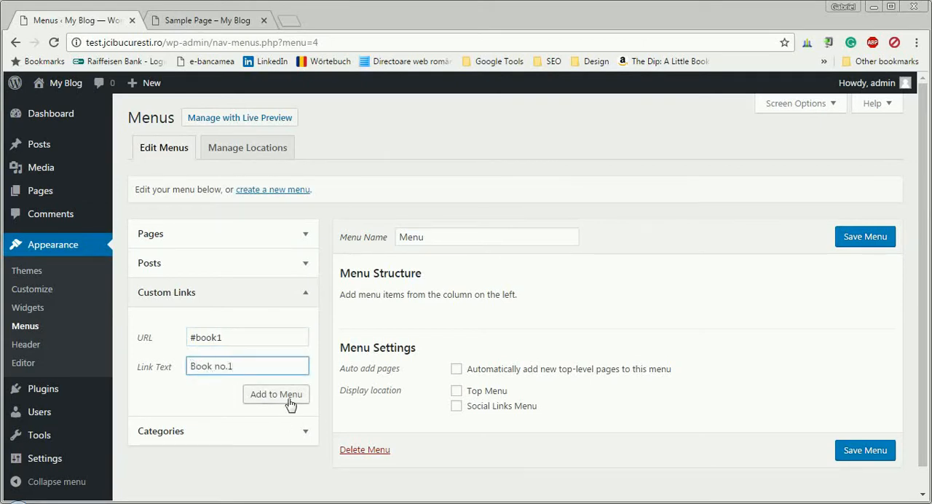
{"action": "left_click", "coordinate": [267, 393]}
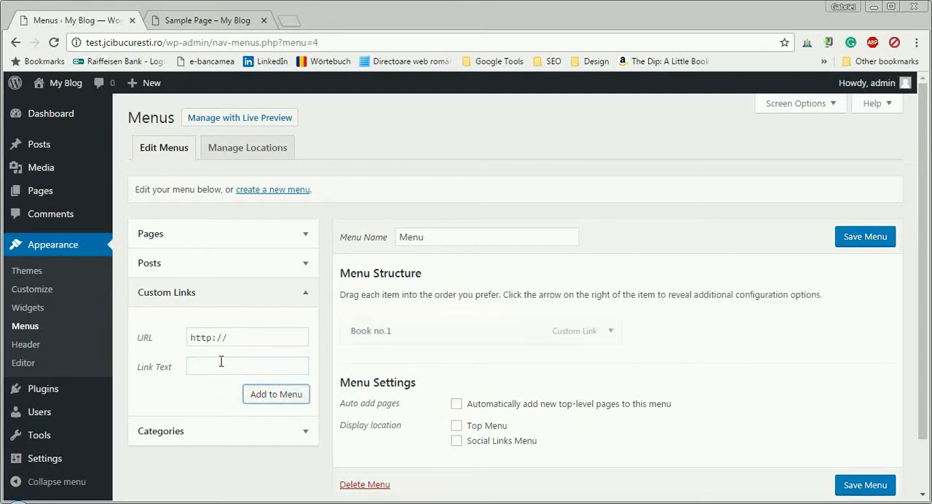
Add a custom link with URL #book2 and link text "Book no.2" to the menu.
{"action": "left_click_drag", "start_coordinate": [238, 338], "coordinate": [174, 346]}
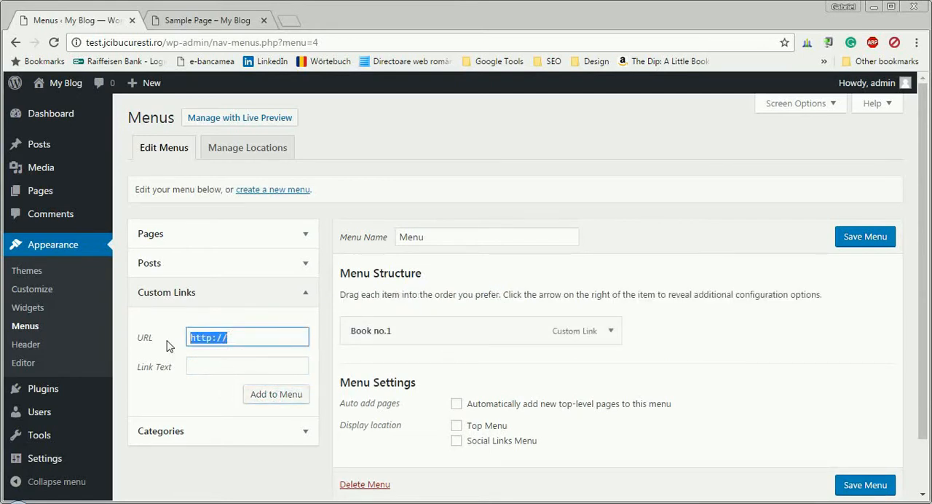
{"action": "type", "text": "#book2"}
{"action": "left_click", "coordinate": [236, 362]}
{"action": "type", "text": "Book no.2"}
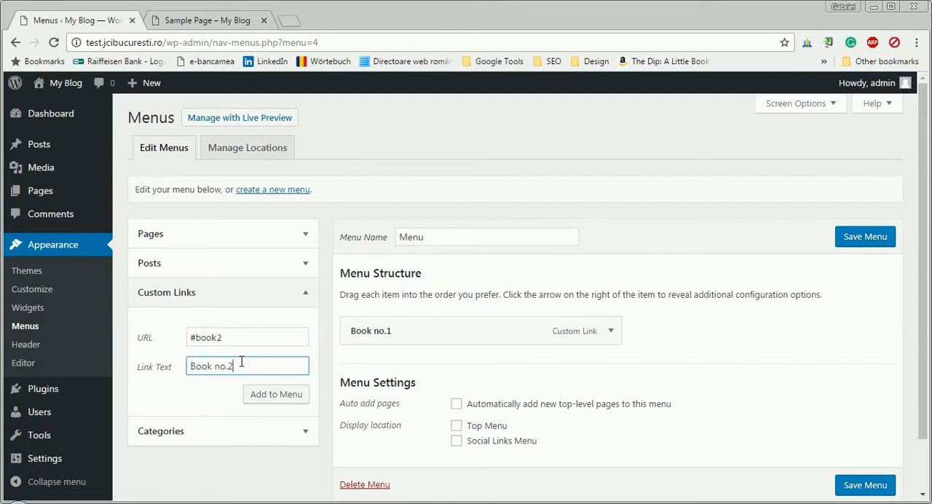
{"action": "left_click", "coordinate": [277, 394]}
Add a custom link with URL #book3 and link text "Book no.3" to the menu.
{"action": "left_click", "coordinate": [233, 338]}
{"action": "key", "text": "ctrl+a"}
{"action": "type", "text": "#"}
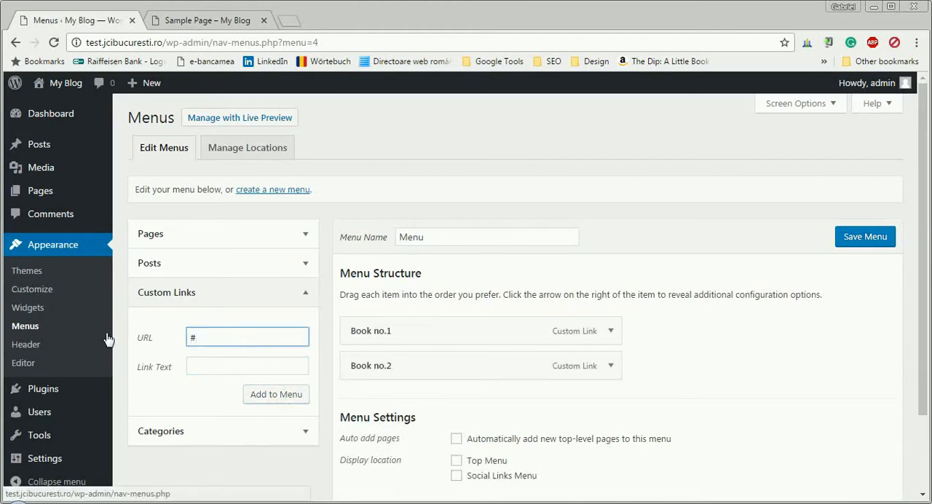
{"action": "key", "text": "Tab"}
{"action": "type", "text": "B"}
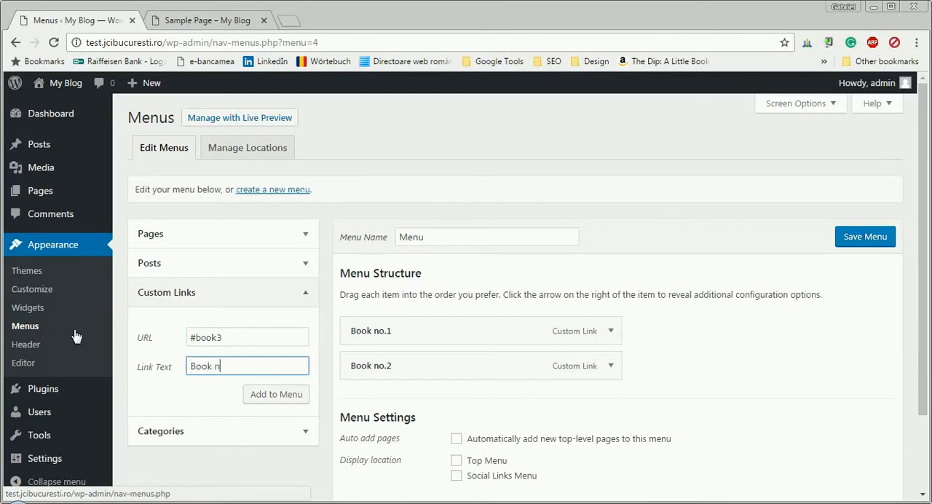
{"action": "left_click", "coordinate": [277, 397]}
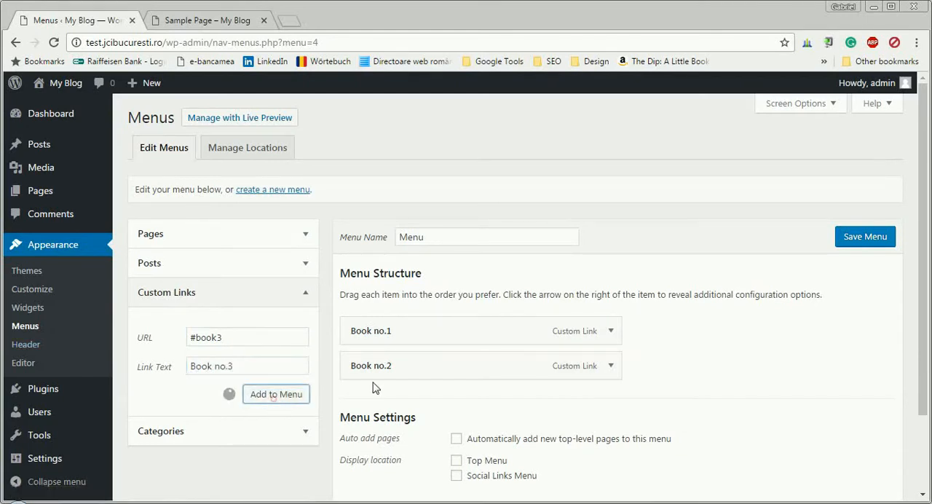
Set the menu's display location to Top Menu and save the menu.
{"action": "scroll", "coordinate": [647, 360], "scroll_direction": "down", "scroll_amount": 2}
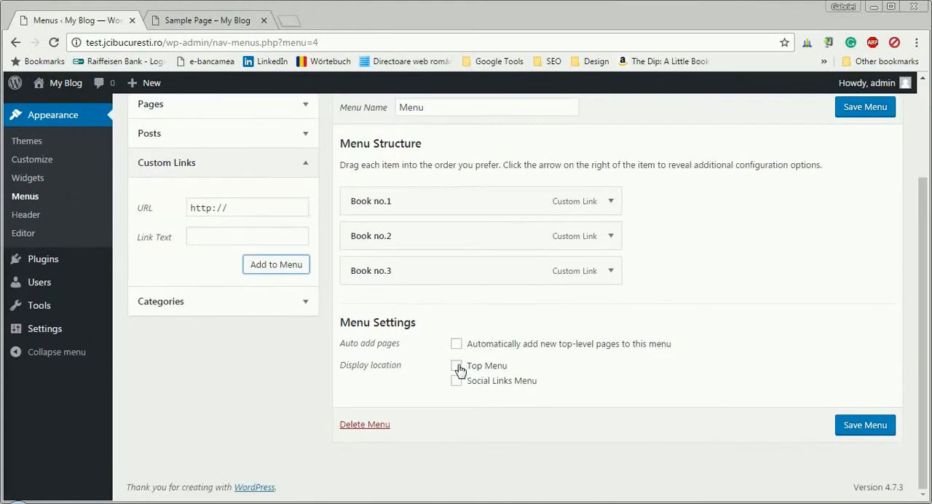
{"action": "left_click", "coordinate": [458, 367]}
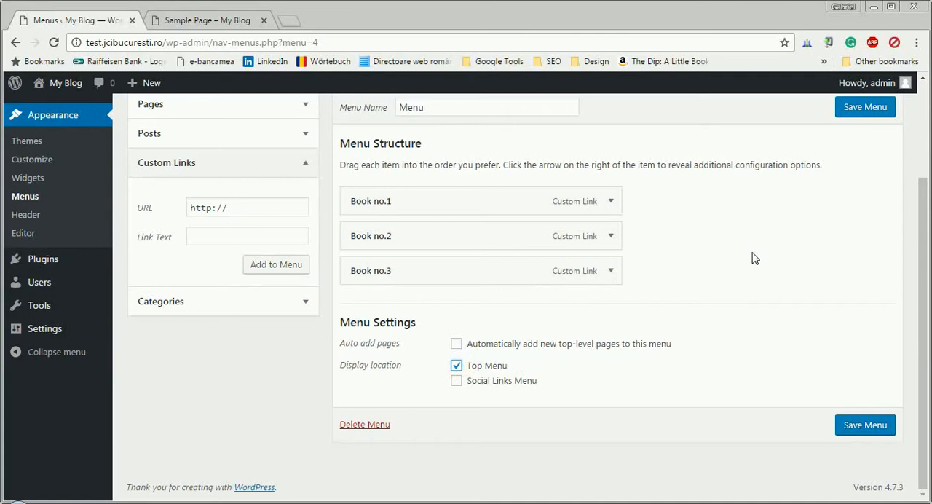
{"action": "left_click", "coordinate": [852, 113]}
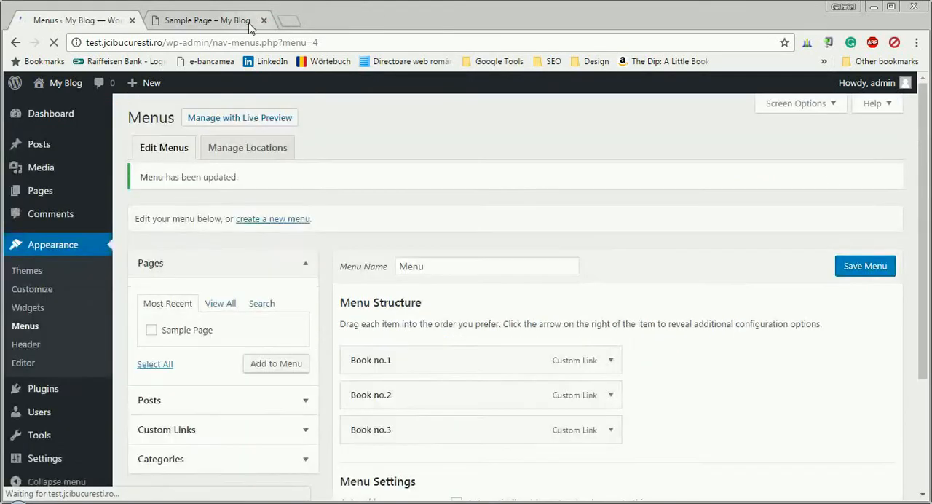
Reload the published Sample Page and examine the new navigation menu and the book sections it points to.
{"action": "left_click", "coordinate": [249, 22]}
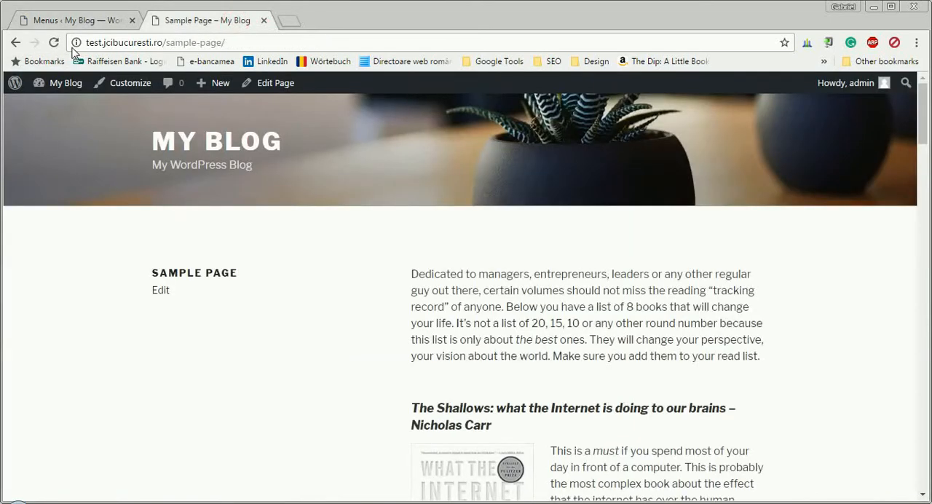
{"action": "left_click", "coordinate": [54, 42]}
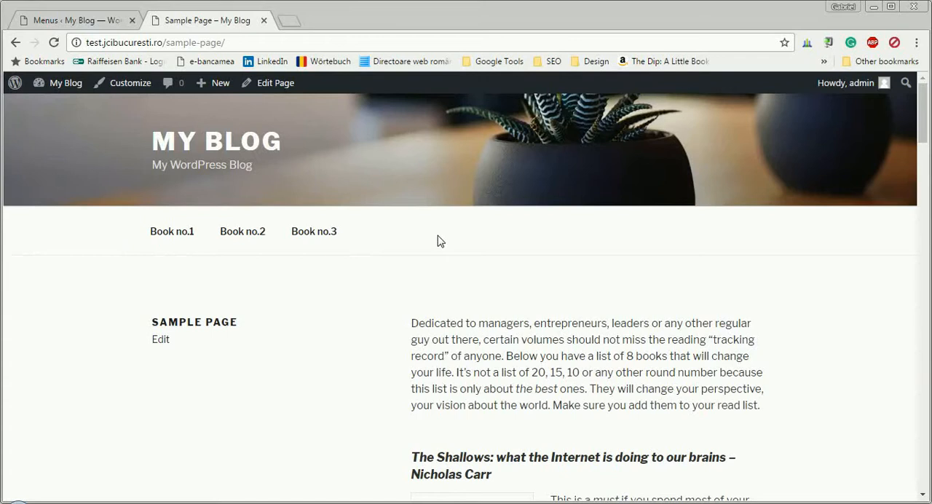
{"action": "scroll", "coordinate": [688, 279], "scroll_direction": "down", "scroll_amount": 1}
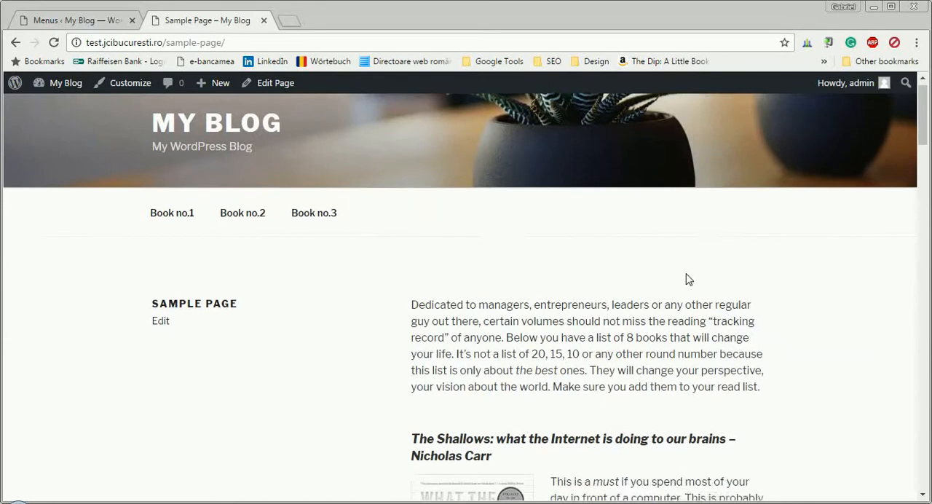
{"action": "scroll", "coordinate": [689, 279], "scroll_direction": "down", "scroll_amount": 4}
{"action": "scroll", "coordinate": [689, 279], "scroll_direction": "up", "scroll_amount": 4}
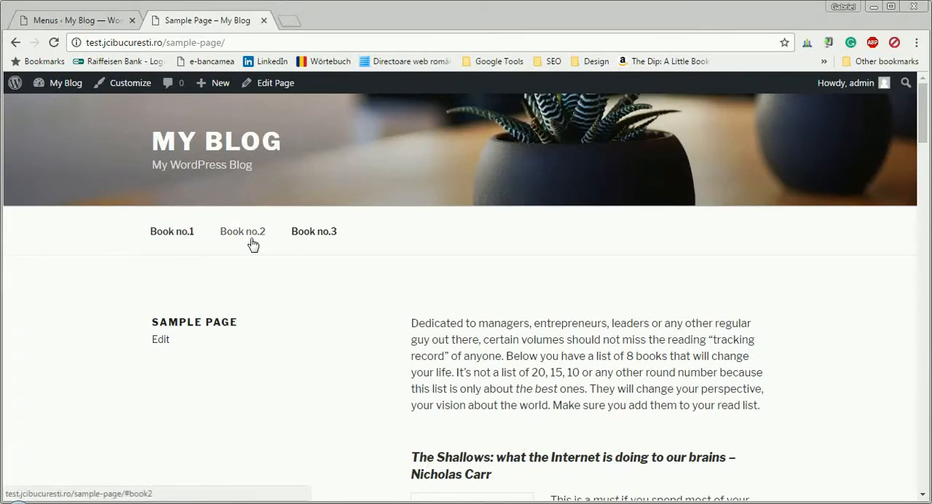
{"action": "scroll", "coordinate": [399, 271], "scroll_direction": "down", "scroll_amount": 2}
{"action": "scroll", "coordinate": [399, 271], "scroll_direction": "down", "scroll_amount": 5}
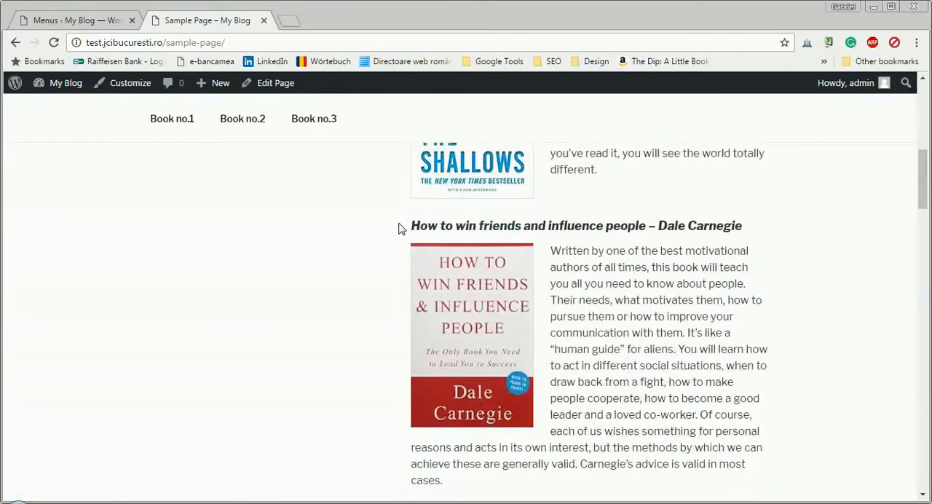
{"action": "scroll", "coordinate": [320, 230], "scroll_direction": "up", "scroll_amount": 6}
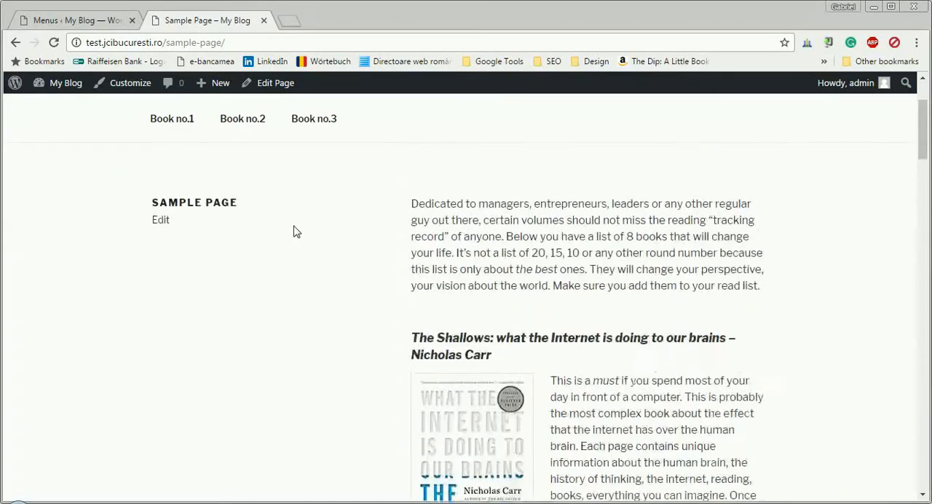
{"action": "scroll", "coordinate": [378, 246], "scroll_direction": "down", "scroll_amount": 5}
{"action": "scroll", "coordinate": [387, 249], "scroll_direction": "down", "scroll_amount": 5}
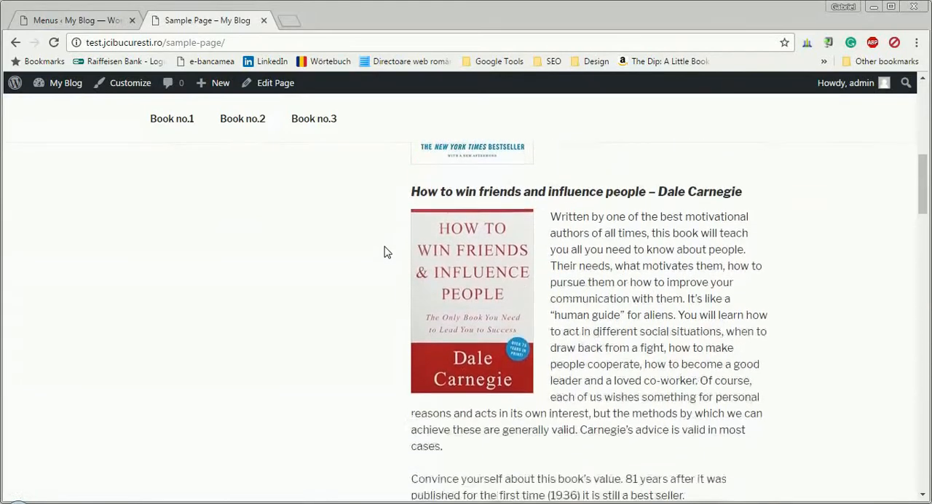
{"action": "scroll", "coordinate": [240, 277], "scroll_direction": "up", "scroll_amount": 10}
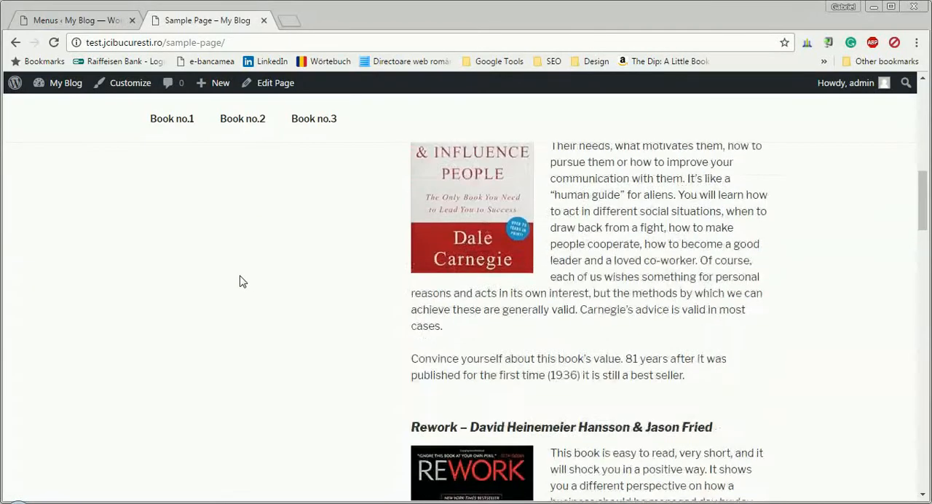
Test the Book no.1, Book no.2 and Book no.3 menu links and check the "Rework" heading at the last target.
{"action": "left_click", "coordinate": [173, 233]}
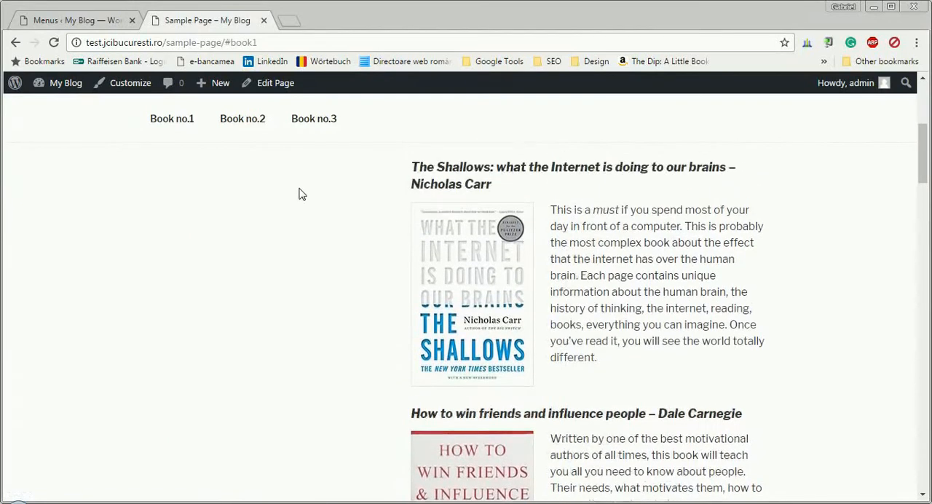
{"action": "left_click", "coordinate": [246, 121]}
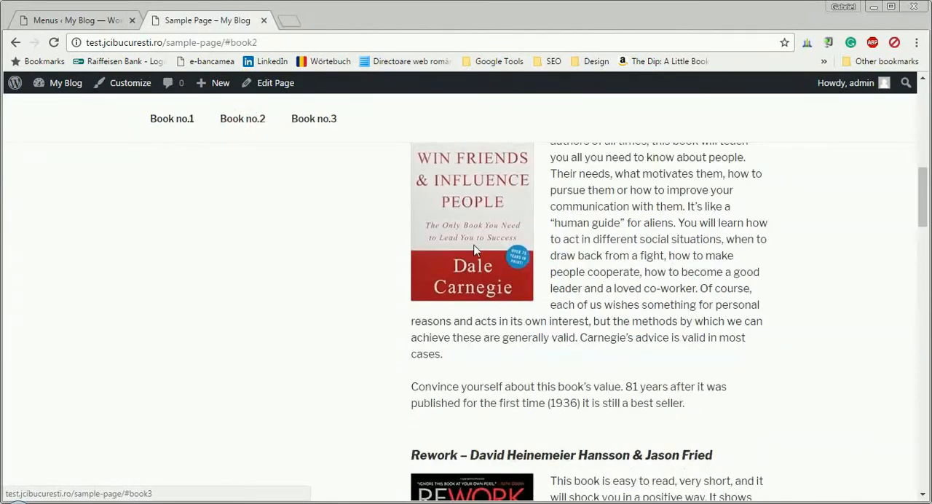
{"action": "left_click", "coordinate": [326, 119]}
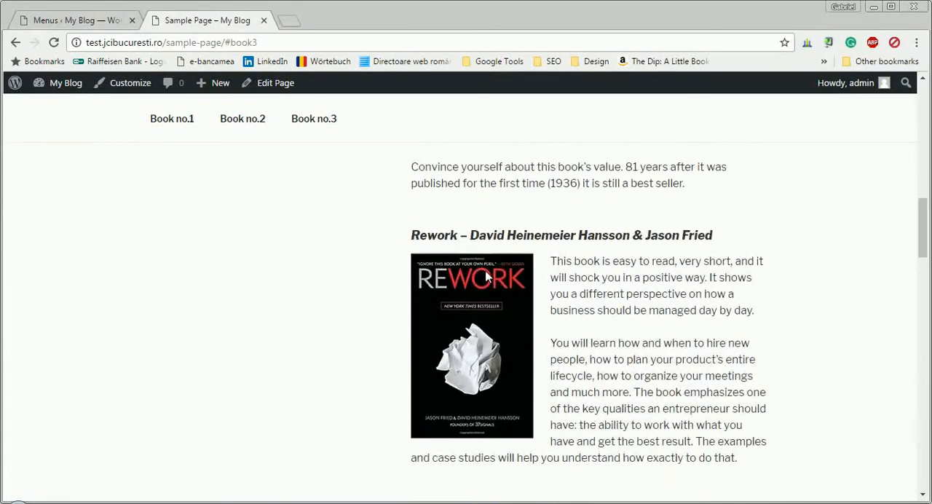
{"action": "scroll", "coordinate": [485, 276], "scroll_direction": "down", "scroll_amount": 1}
{"action": "scroll", "coordinate": [478, 233], "scroll_direction": "up", "scroll_amount": 2}
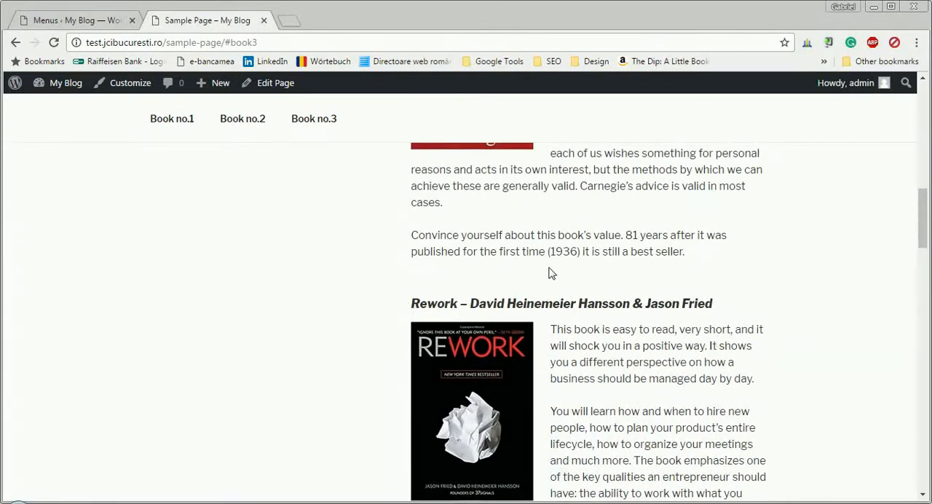
{"action": "left_click_drag", "start_coordinate": [417, 304], "coordinate": [714, 305]}
{"action": "scroll", "coordinate": [377, 289], "scroll_direction": "down", "scroll_amount": 3}
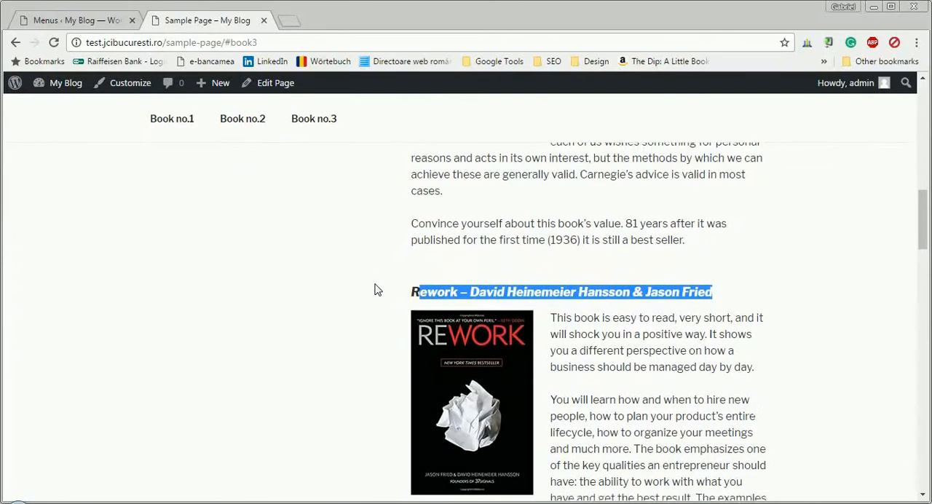
{"action": "scroll", "coordinate": [379, 287], "scroll_direction": "up", "scroll_amount": 2}
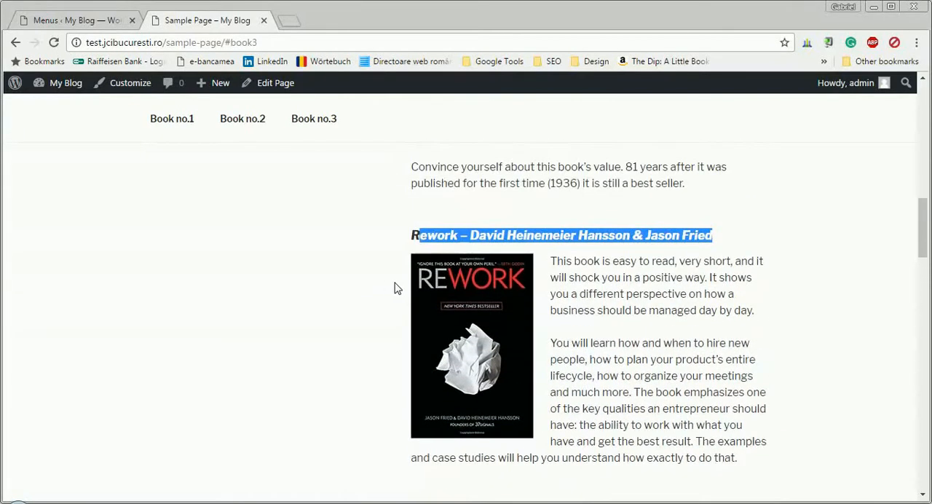
{"action": "left_click", "coordinate": [416, 236]}
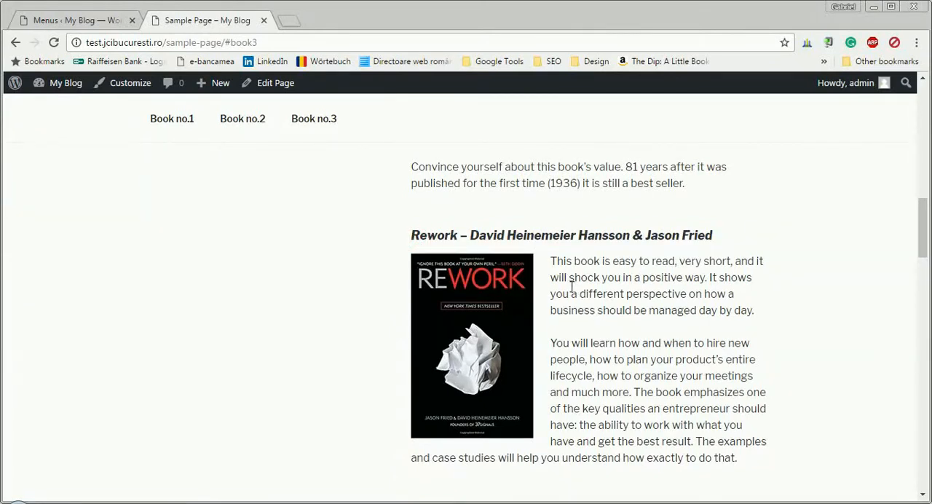
{"action": "scroll", "coordinate": [520, 250], "scroll_direction": "up", "scroll_amount": 10}
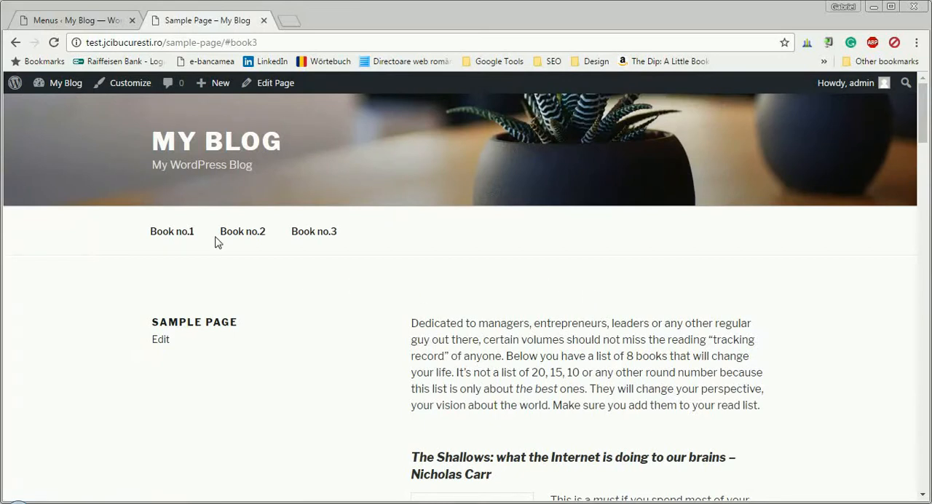
Return to the WordPress admin and open the Reading settings at the front page display option.
{"action": "left_click", "coordinate": [101, 22]}
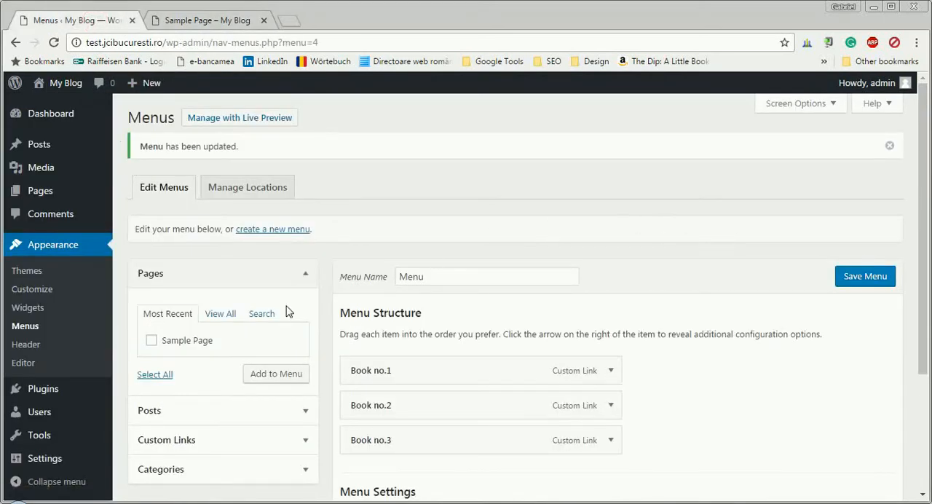
{"action": "scroll", "coordinate": [22, 372], "scroll_direction": "down", "scroll_amount": 2}
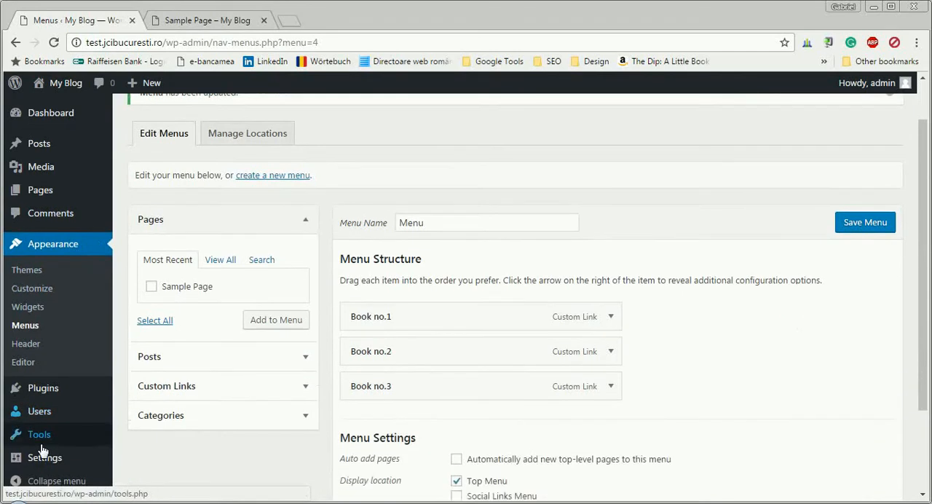
{"action": "mouse_move", "coordinate": [41, 457]}
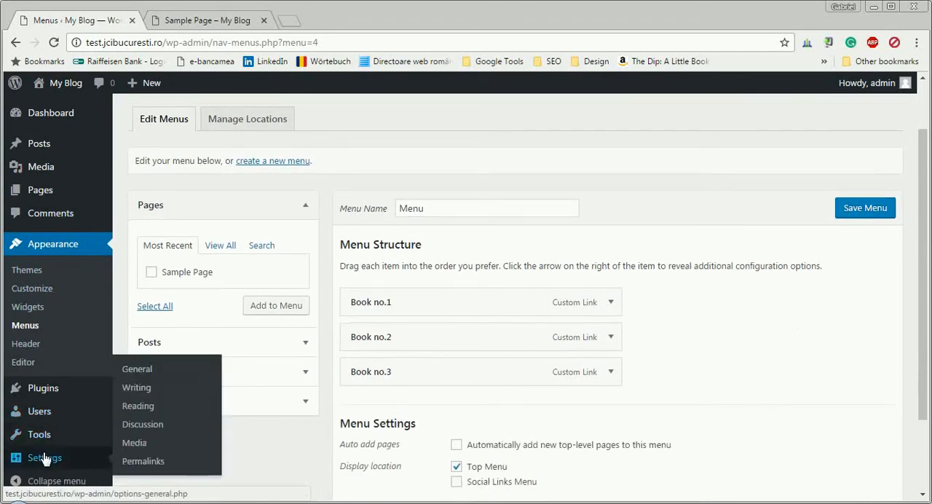
{"action": "left_click", "coordinate": [142, 414]}
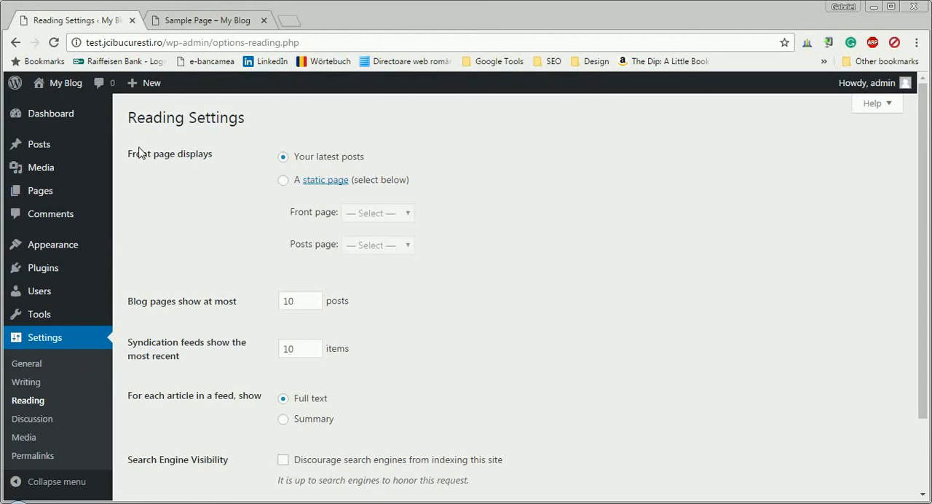
{"action": "left_click_drag", "start_coordinate": [128, 154], "coordinate": [221, 153]}
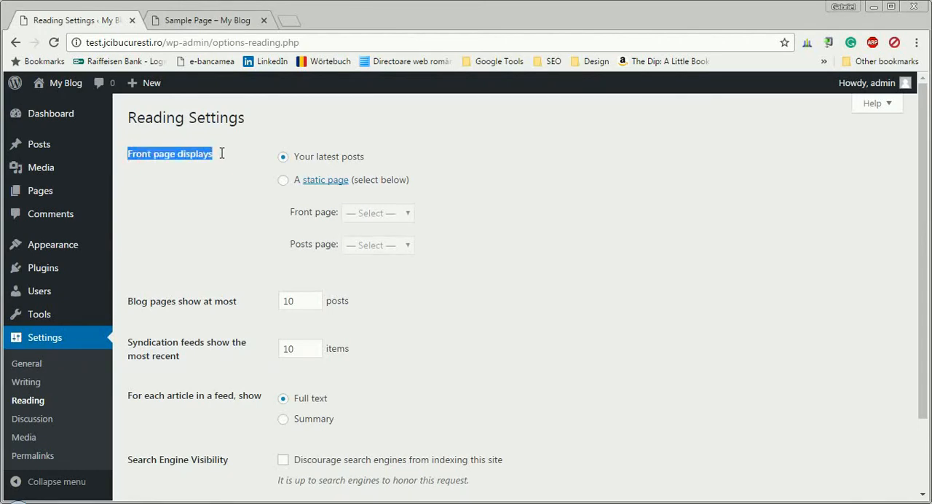
Set the front page to display a static page, choose Sample Page for it, and save the changes.
{"action": "left_click", "coordinate": [285, 181]}
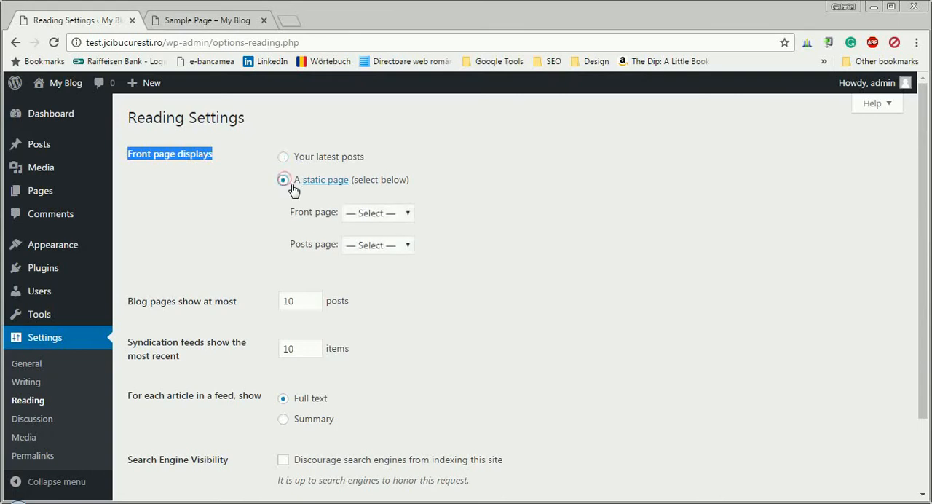
{"action": "left_click", "coordinate": [385, 218]}
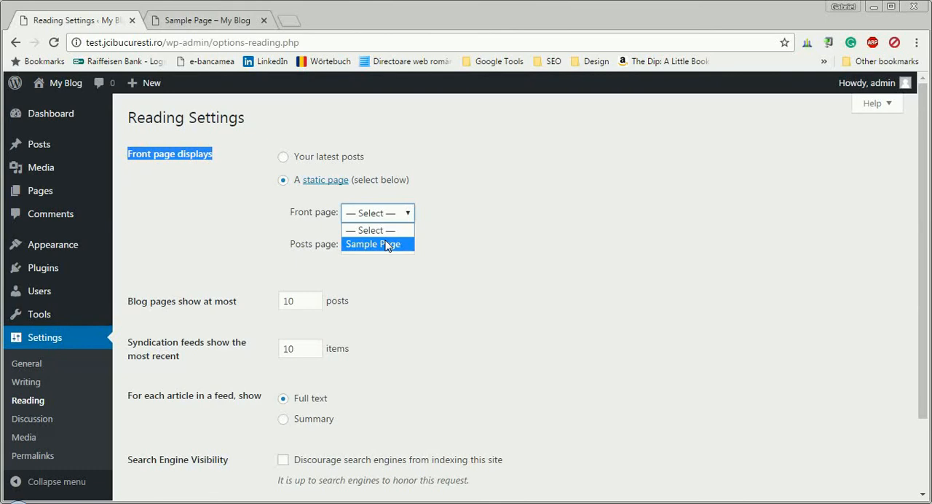
{"action": "left_click", "coordinate": [388, 245]}
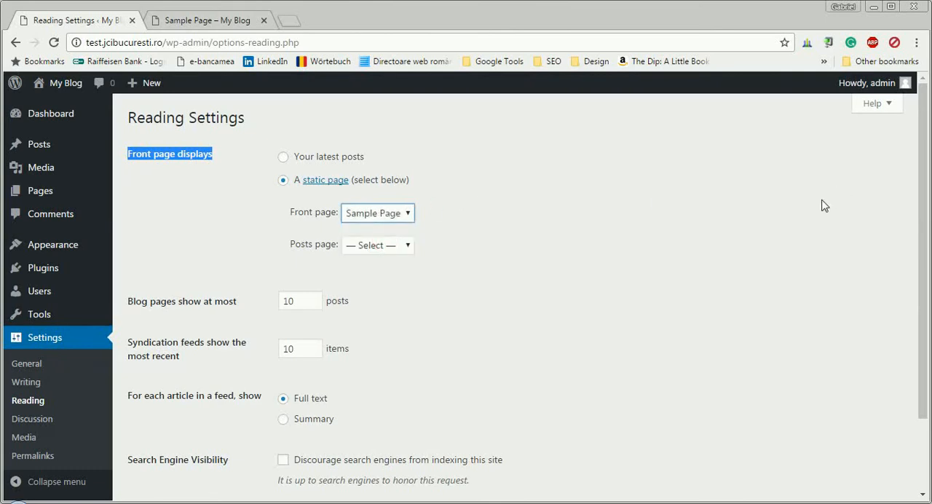
{"action": "left_click", "coordinate": [377, 213]}
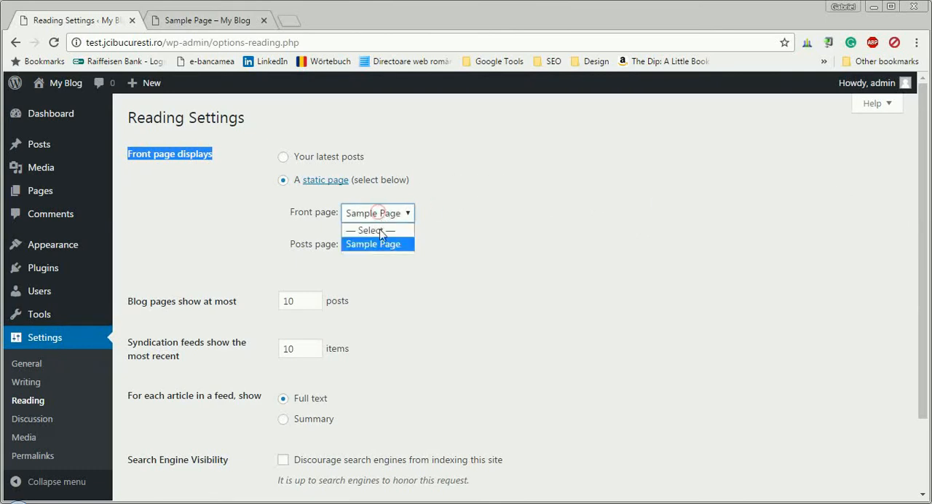
{"action": "left_click", "coordinate": [381, 245]}
{"action": "scroll", "coordinate": [578, 235], "scroll_direction": "down", "scroll_amount": 3}
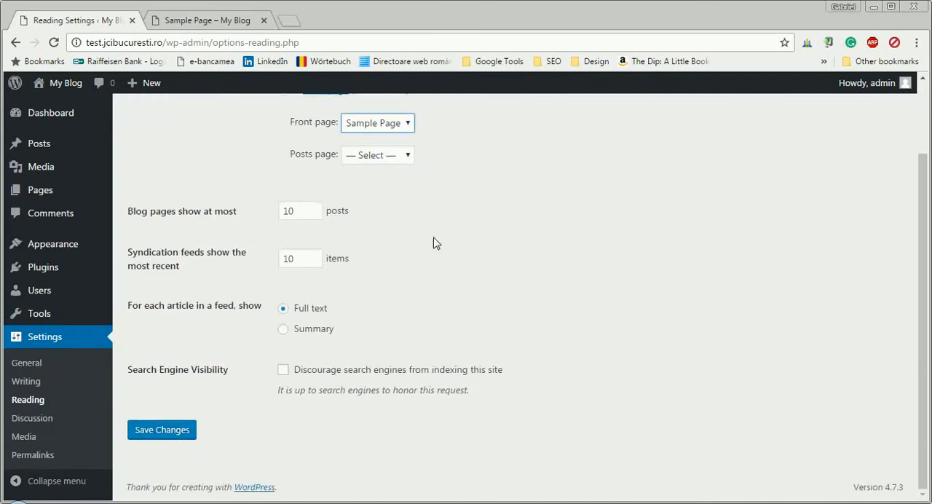
{"action": "left_click", "coordinate": [182, 429]}
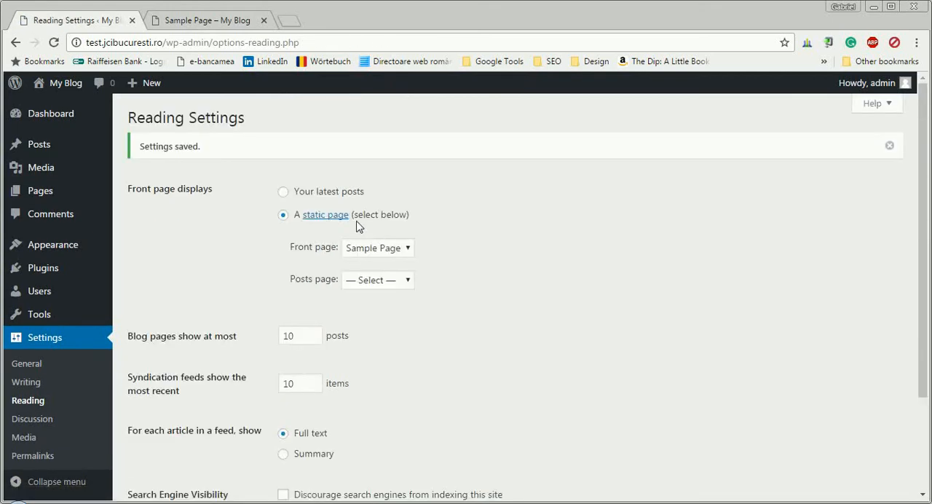
Open the list of all pages and check the front page status of Sample Page.
{"action": "mouse_move", "coordinate": [62, 146]}
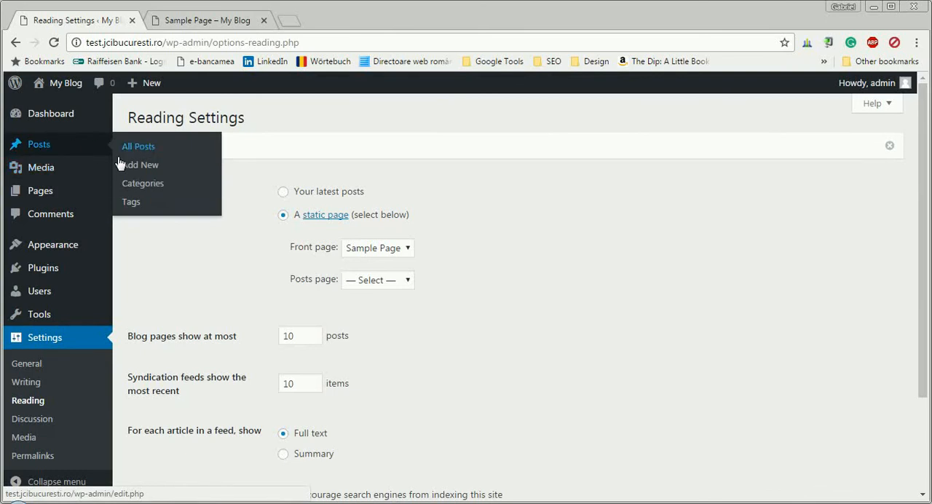
{"action": "mouse_move", "coordinate": [63, 191]}
{"action": "left_click", "coordinate": [122, 193]}
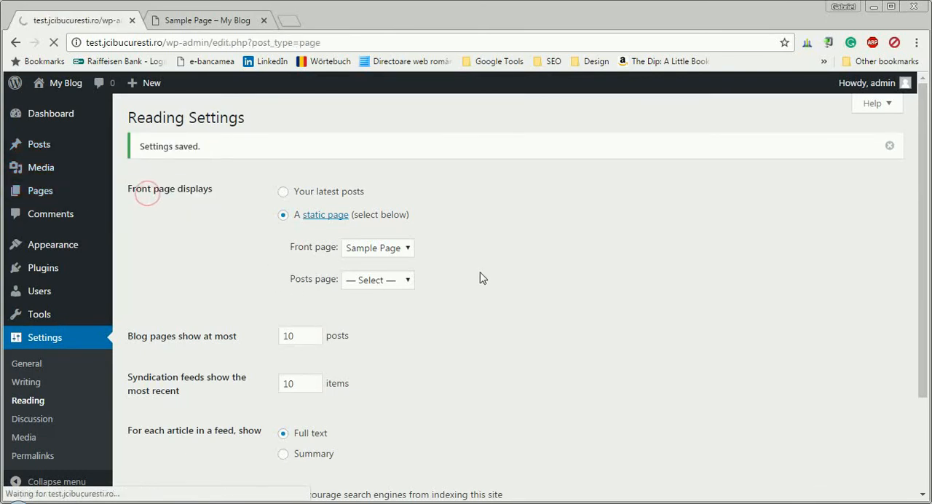
{"action": "mouse_move", "coordinate": [281, 225]}
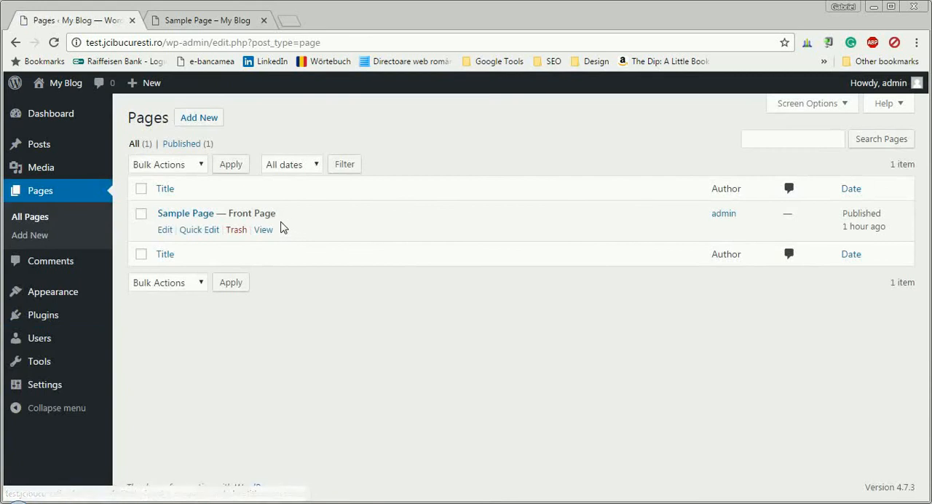